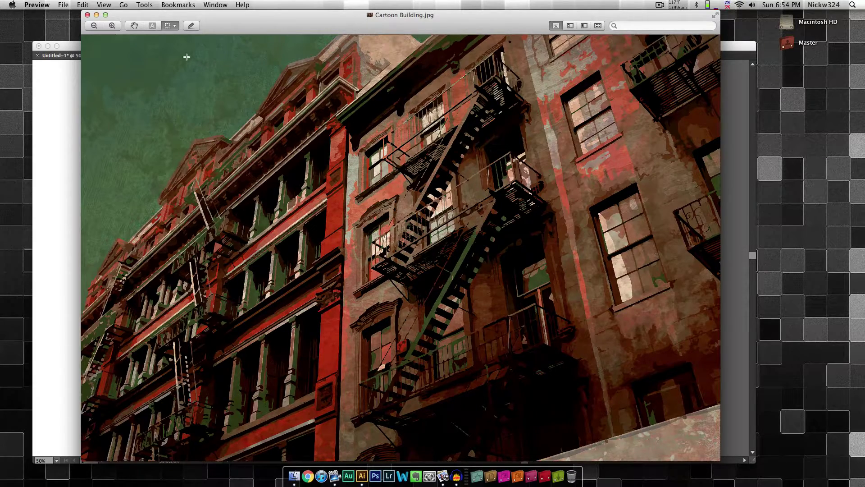
Step: Switch from the Cartoon Building.jpg preview to Illustrator and compare the finished artwork with the original building photo
left_click(96, 15)
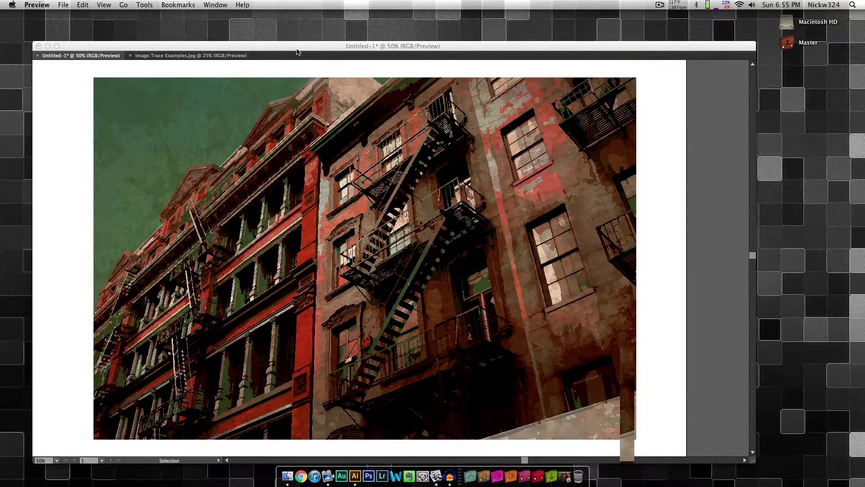
left_click(297, 52)
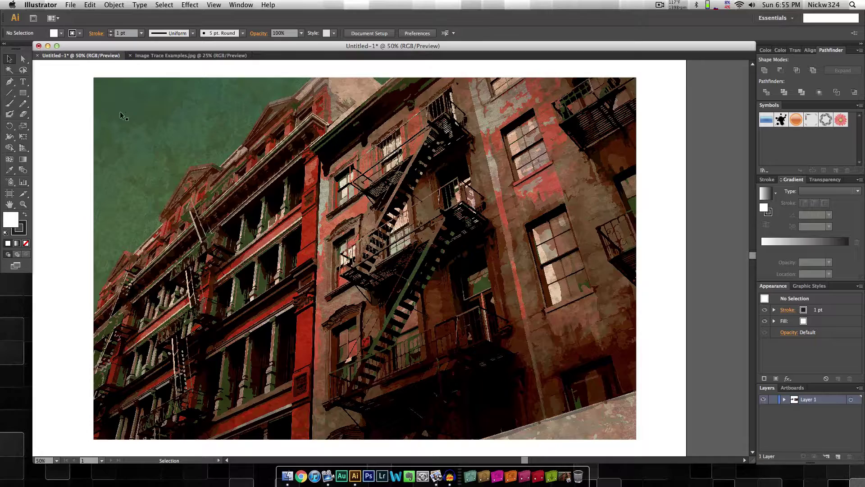
mouse_move(155, 156)
left_mouse_down()
mouse_move(419, 218)
mouse_move(473, 220)
left_mouse_up()
mouse_move(285, 236)
left_mouse_down()
mouse_move(563, 191)
mouse_move(571, 200)
left_mouse_up()
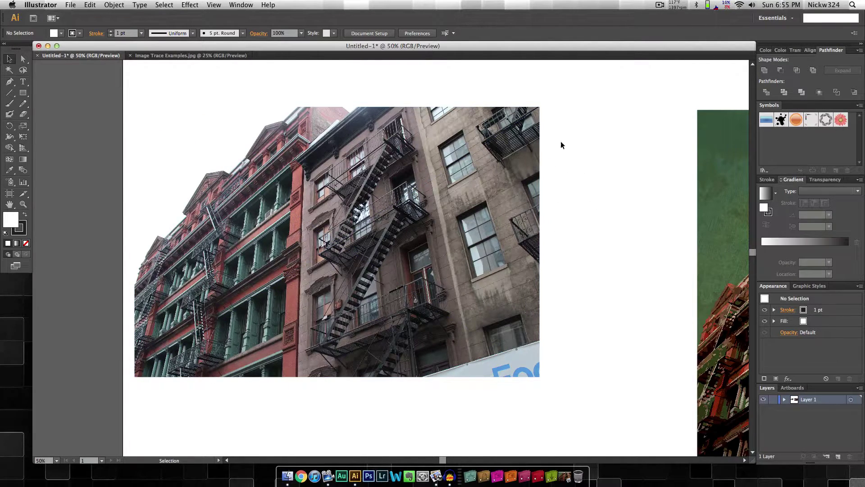
left_click_drag(637, 191, 207, 170)
left_click_drag(546, 174, 424, 160)
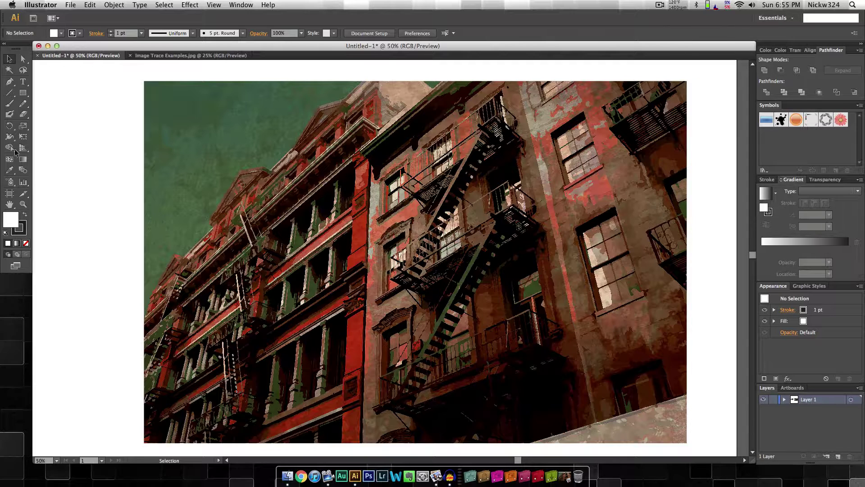
Step: Open Demo Image.JPG as a new document in Illustrator and show the whole photo
key("super+Tab")
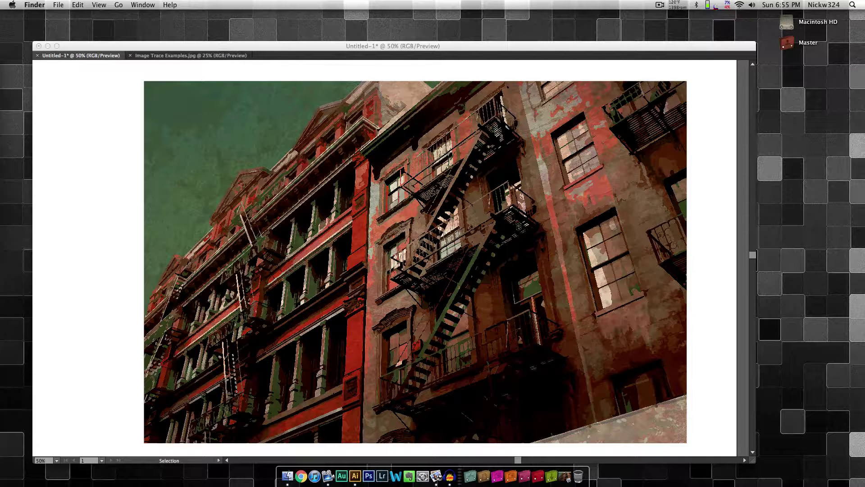
left_click(355, 478)
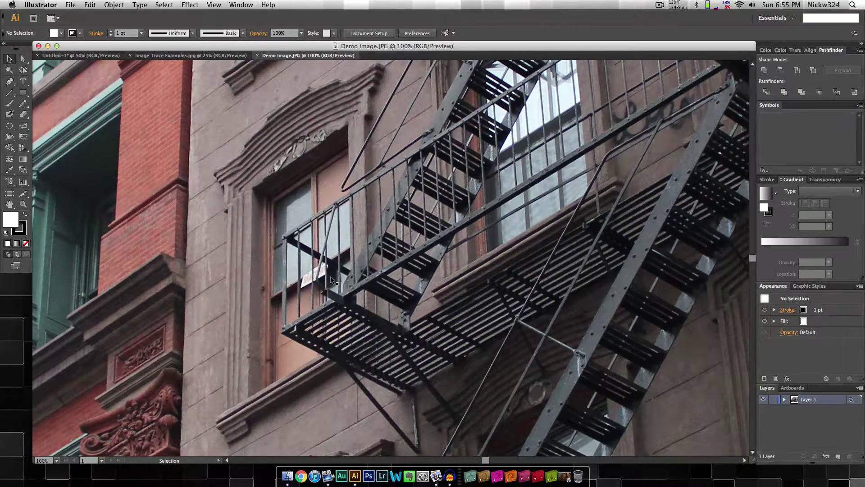
key("super+minus")
key("super+minus")
key("super+minus")
key("super+minus")
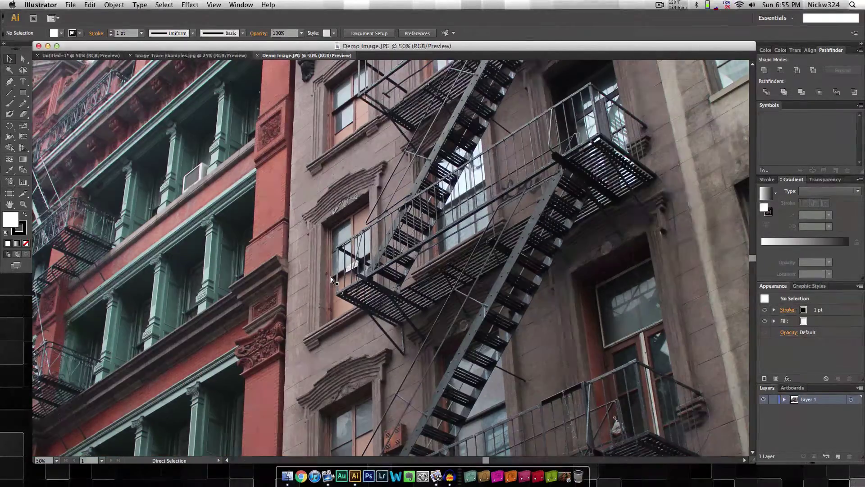
key("super+minus")
key("super+plus")
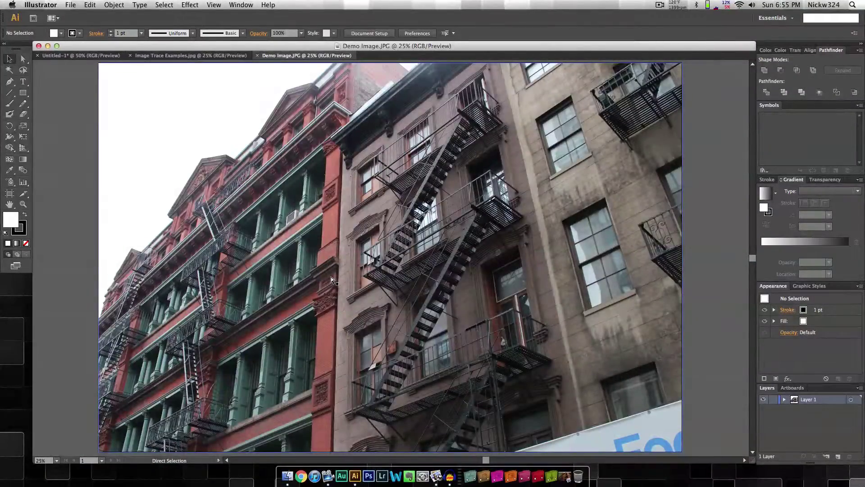
Step: Scale the building photo down proportionally to about 774 × 516 px near the middle of the artboard
left_click(239, 155)
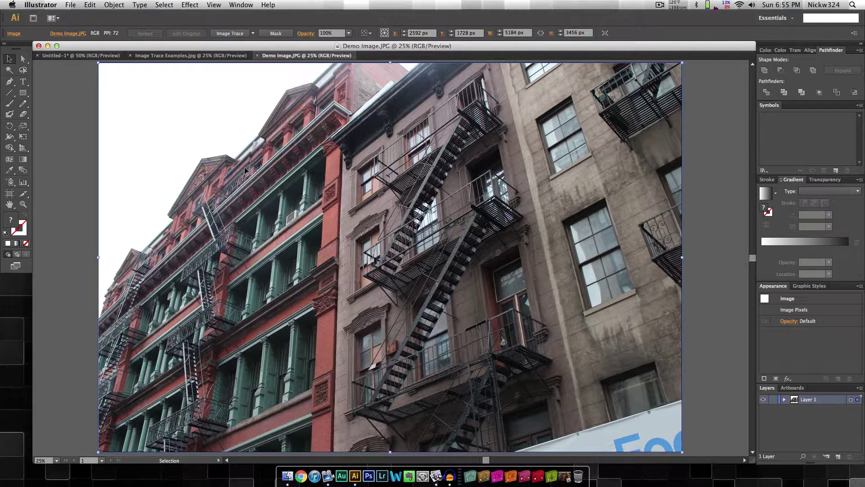
left_click(65, 131)
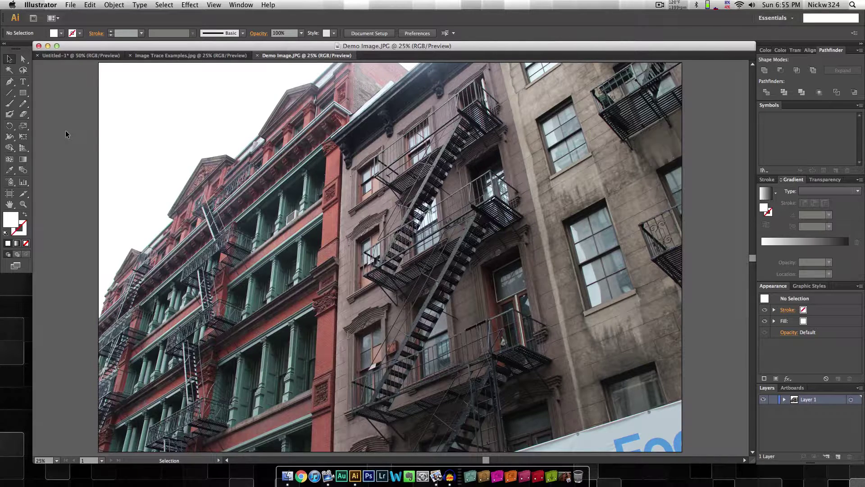
left_click(136, 95)
left_click_drag(98, 64, 334, 199)
key("super+shift+a")
key("a")
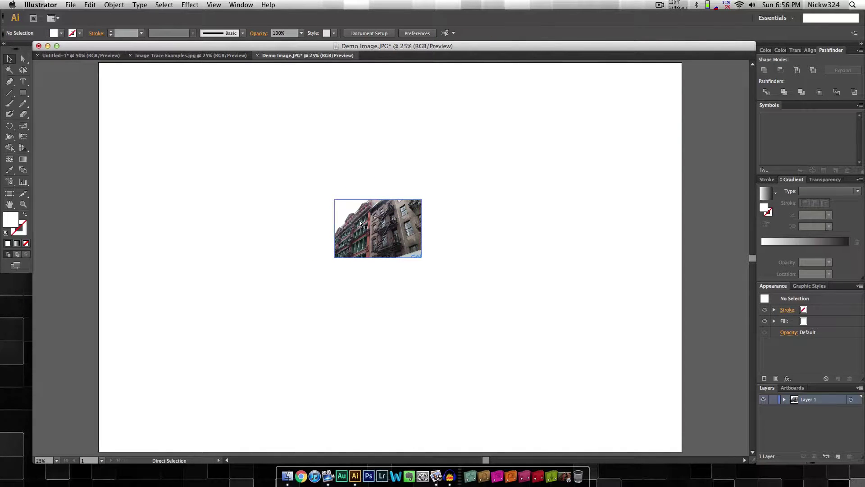
key("super+equal")
key("super+equal")
key("super+equal")
key("super+equal")
key("super+equal")
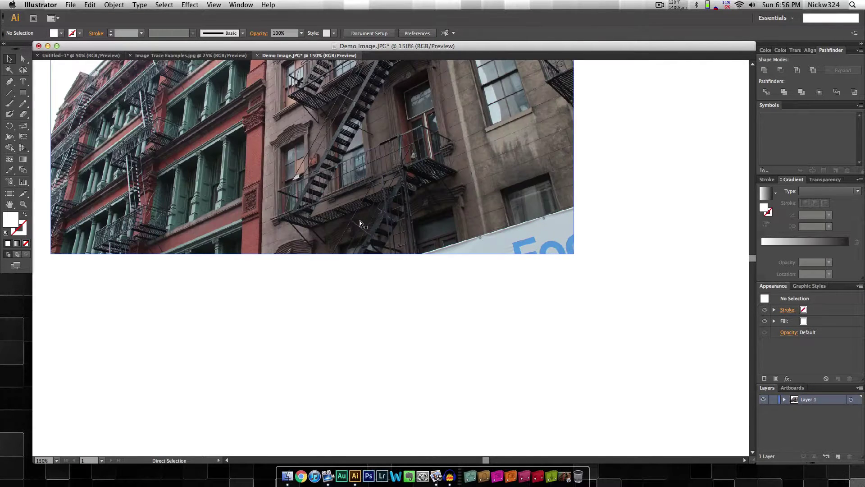
left_click_drag(359, 220, 393, 359)
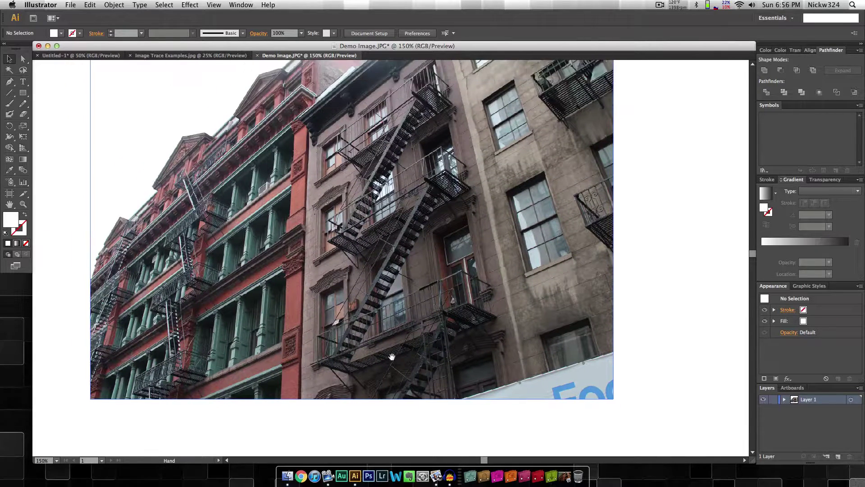
left_click_drag(344, 211, 346, 220)
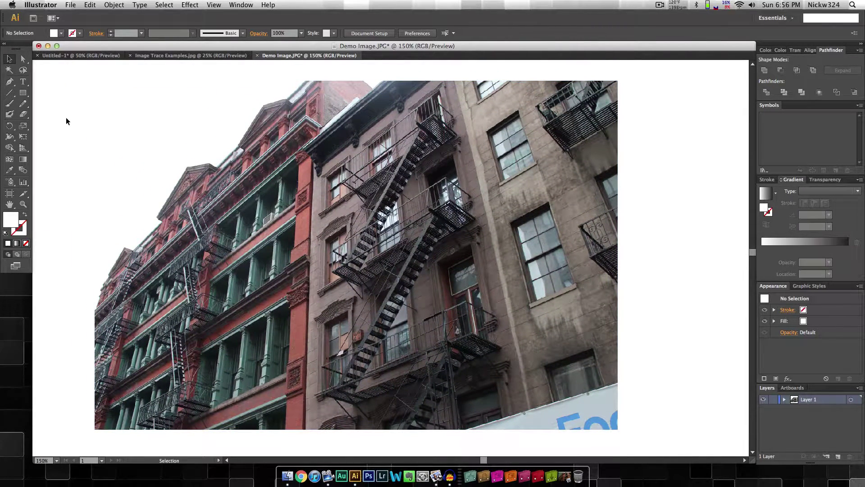
Step: Rasterize the reduced photo with the RGB color model, High (300 ppi) resolution and a white background
left_click(226, 134)
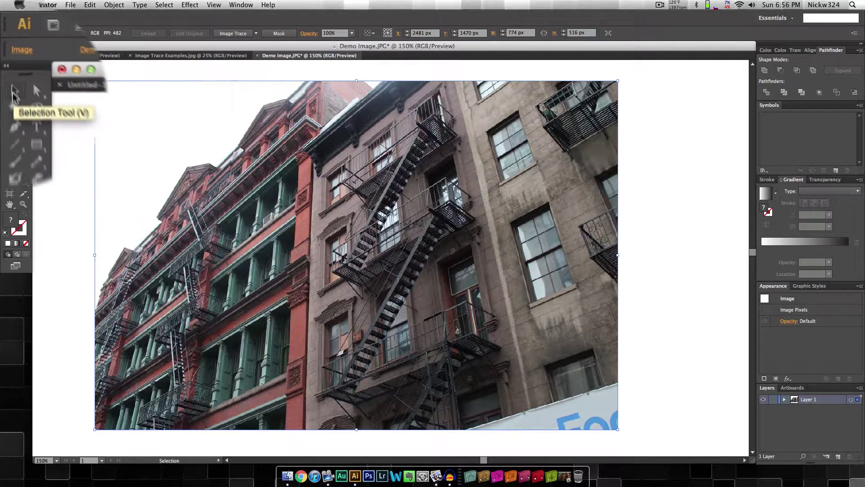
left_click(77, 112)
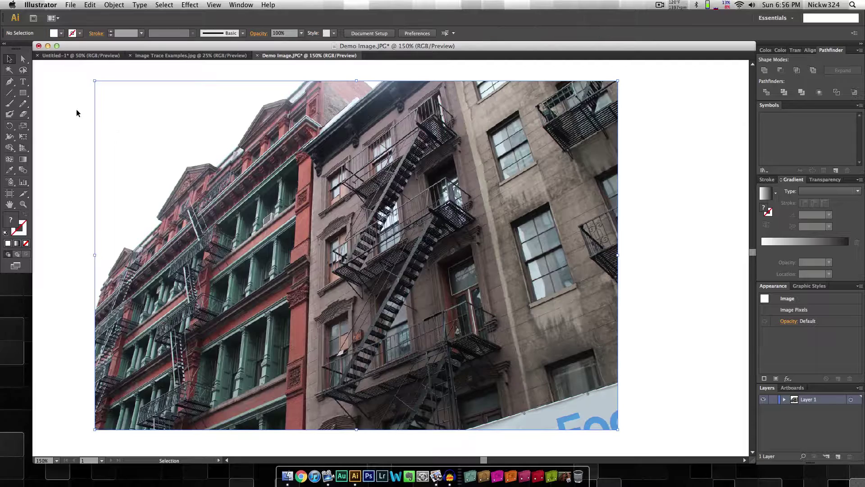
left_click(274, 131)
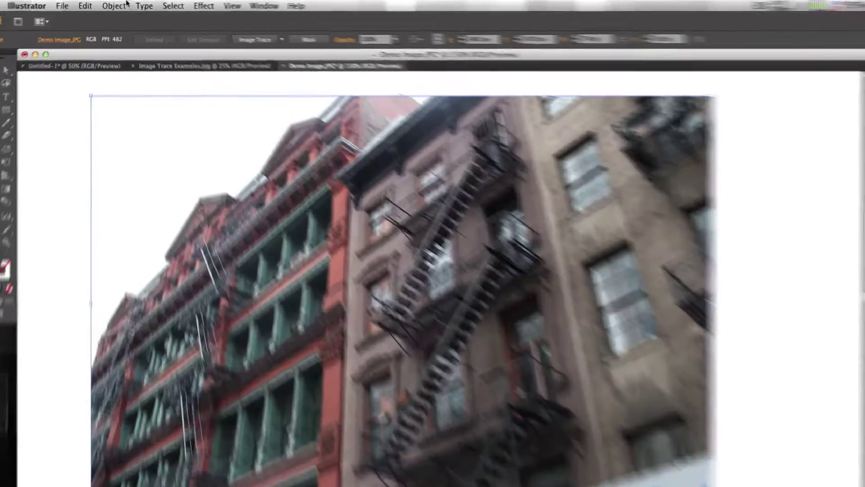
left_click(116, 5)
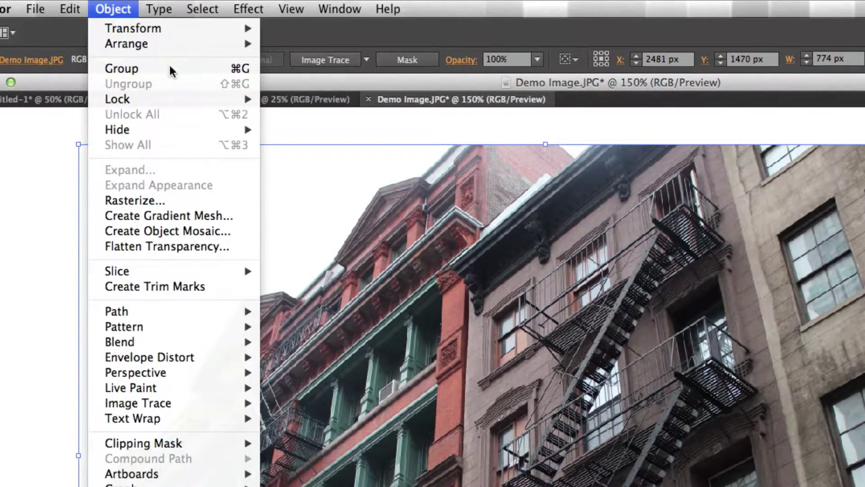
left_click(158, 200)
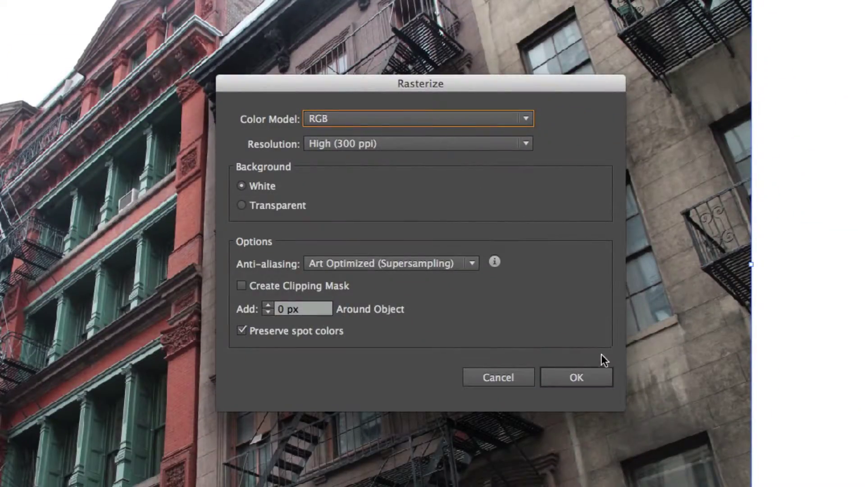
left_click(569, 374)
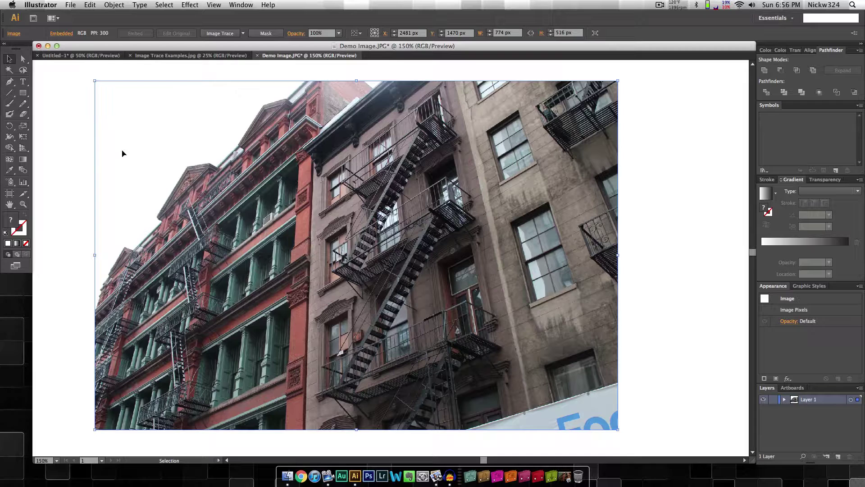
left_click(71, 111)
Step: Trace the rasterized photo using the 16 Colors Image Trace preset, accepting the slow tracing of a large image
left_click(223, 165)
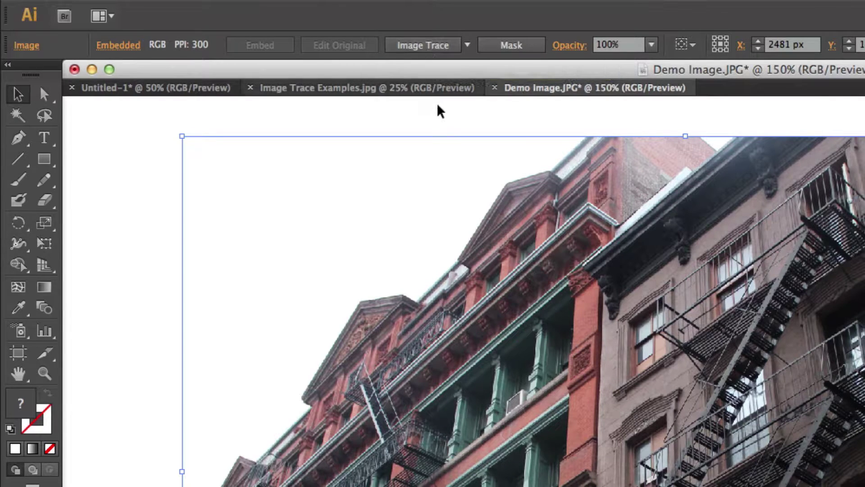
left_click(468, 46)
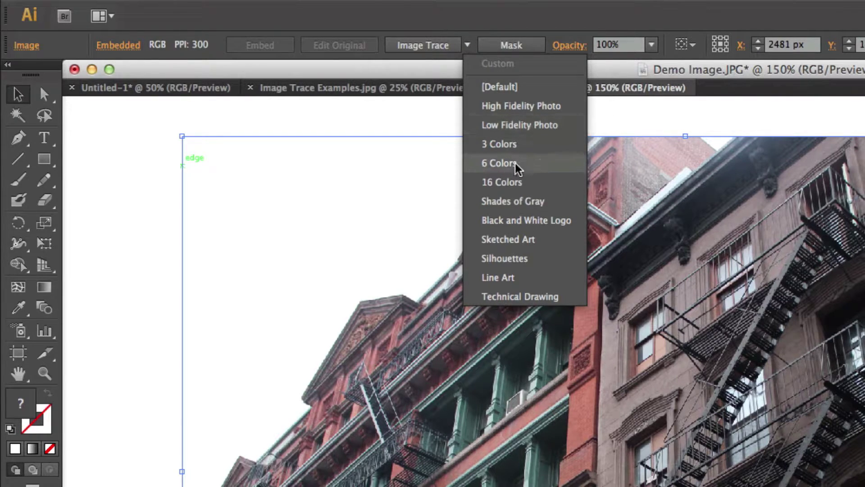
left_click(515, 182)
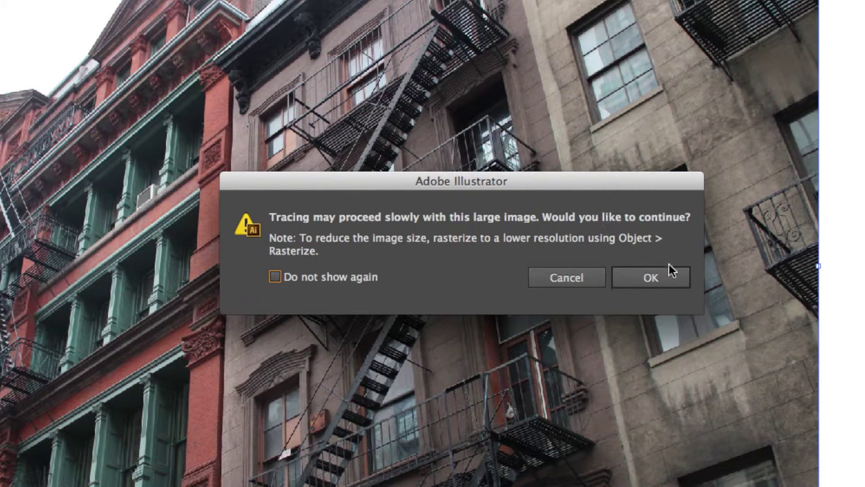
left_click(662, 275)
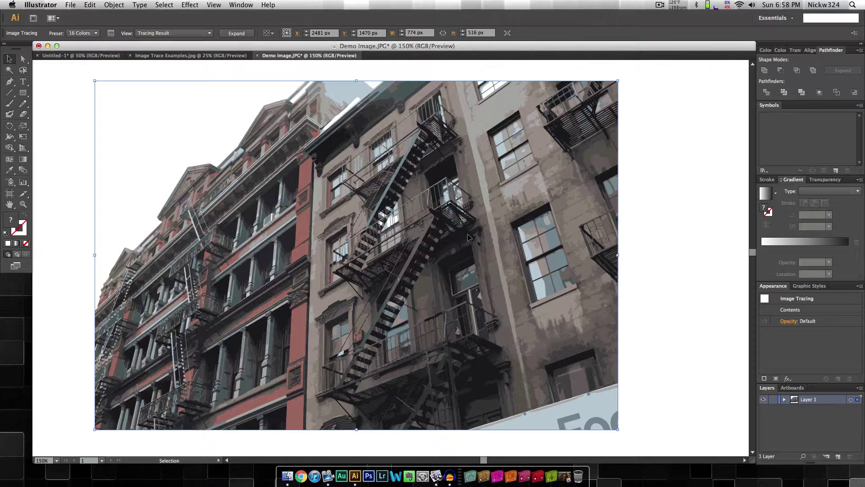
Step: Scale the traced image up to about 5184 × 3456 px so it fills the artboard, and deselect it
left_click(710, 155)
key("super+minus")
key("super+minus")
key("super+minus")
key("super+minus")
key("super+minus")
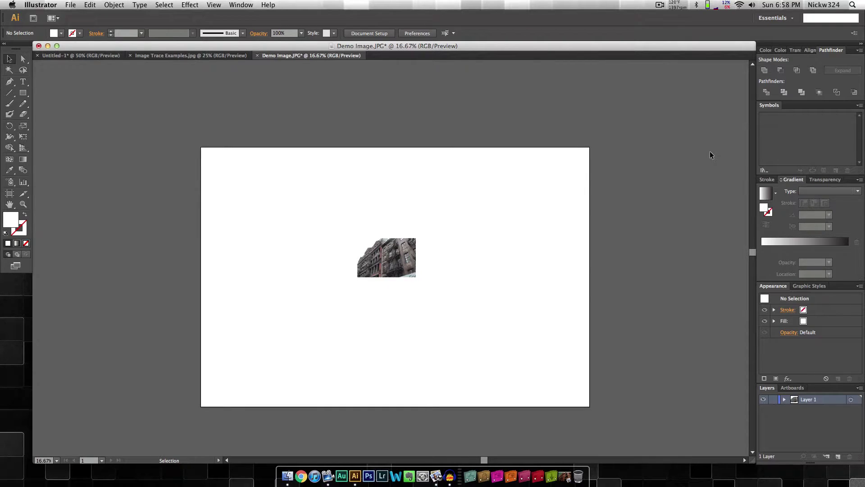
mouse_move(399, 264)
left_mouse_down()
mouse_move(556, 383)
mouse_move(296, 232)
mouse_move(185, 148)
left_mouse_up()
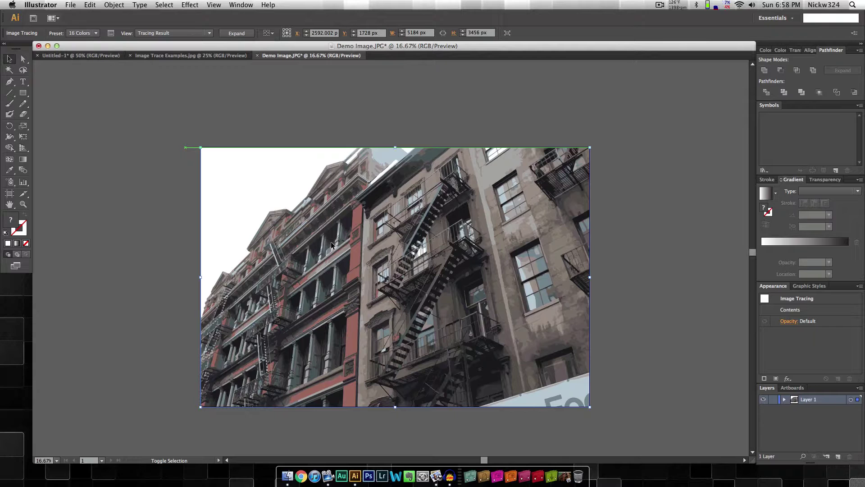
left_click(131, 245)
Step: Expand the enlarged building tracing into editable vector paths and deselect them
key("super+equal")
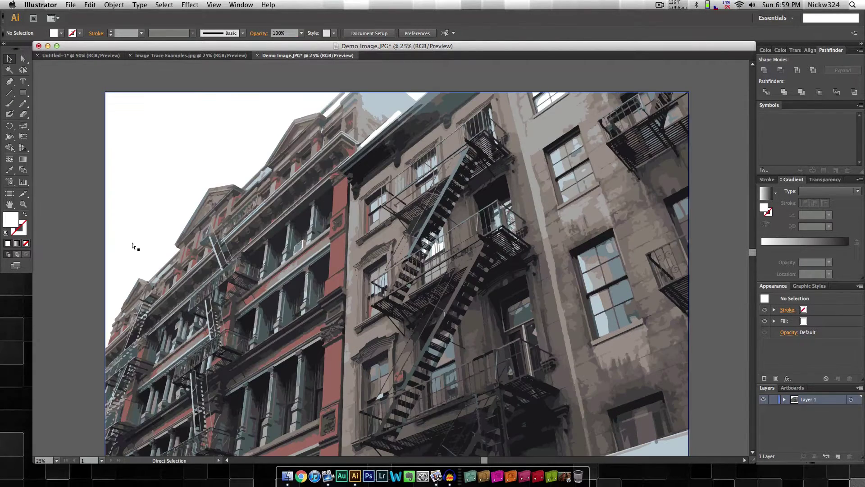
key("space")
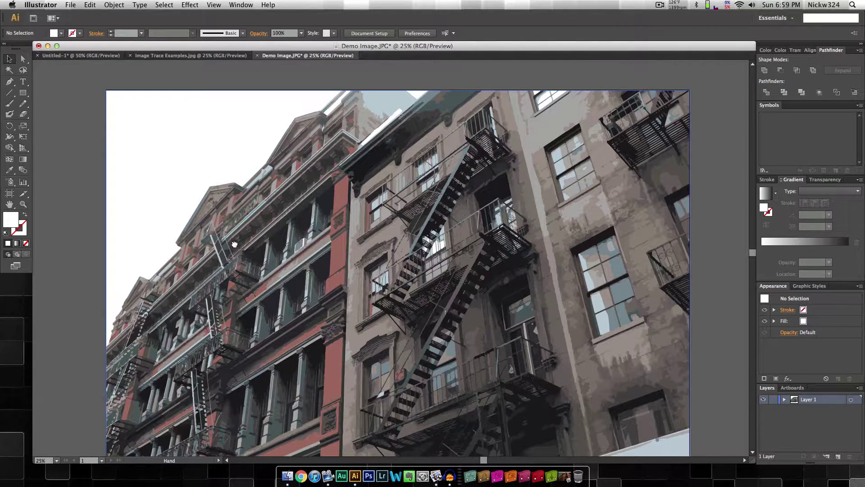
scroll(225, 231, "down", 3)
scroll(225, 231, "right", 2)
scroll(225, 230, "up", 1)
scroll(225, 231, "left", 1)
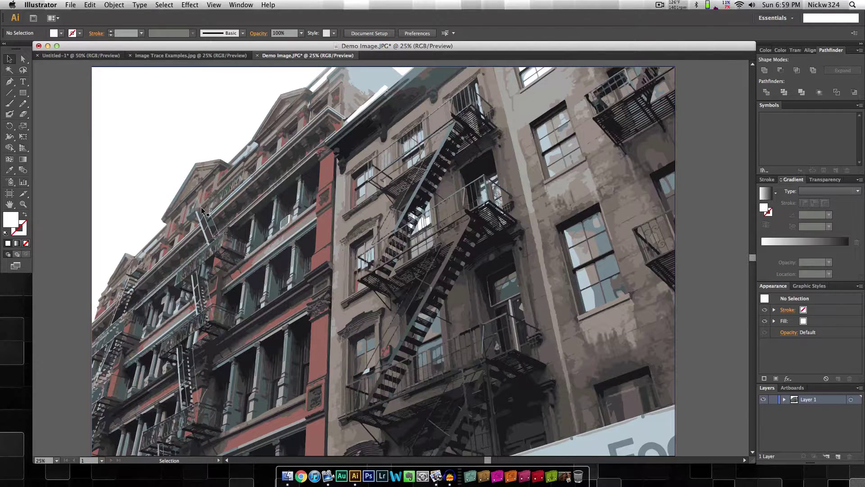
left_click(190, 150)
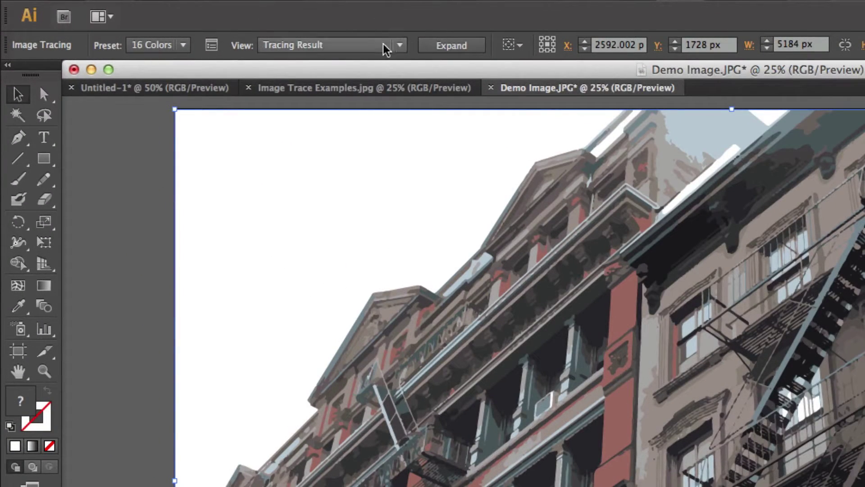
left_click(442, 46)
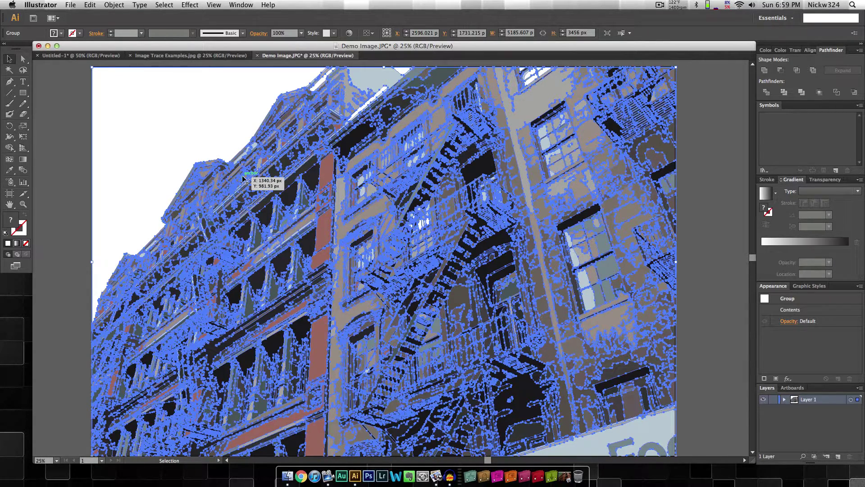
left_click(53, 125)
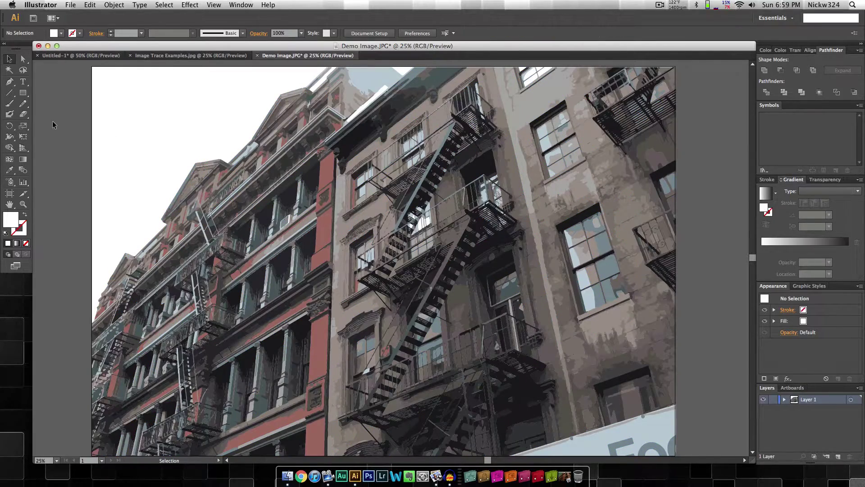
Step: Ungroup the expanded building tracing into separate paths
left_click(176, 116)
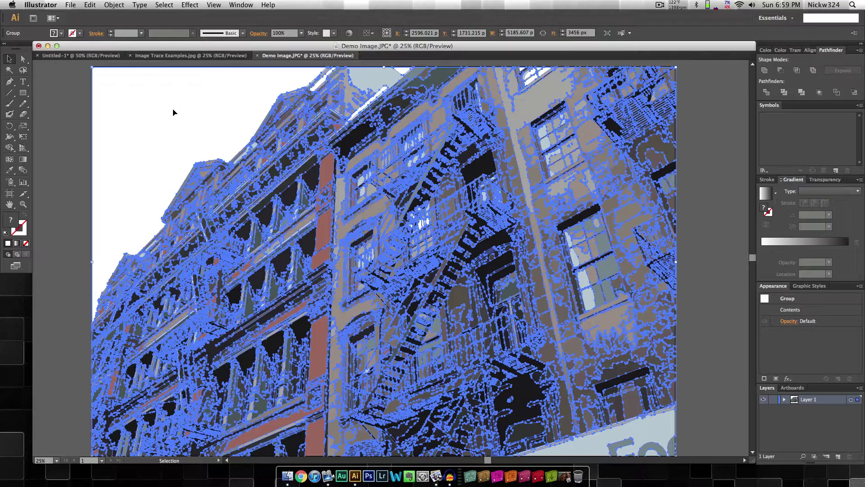
right_click(173, 109)
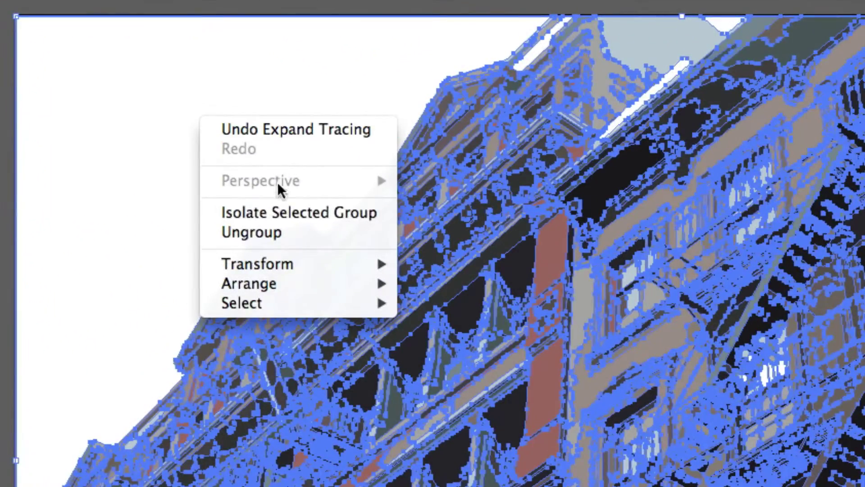
left_click(278, 232)
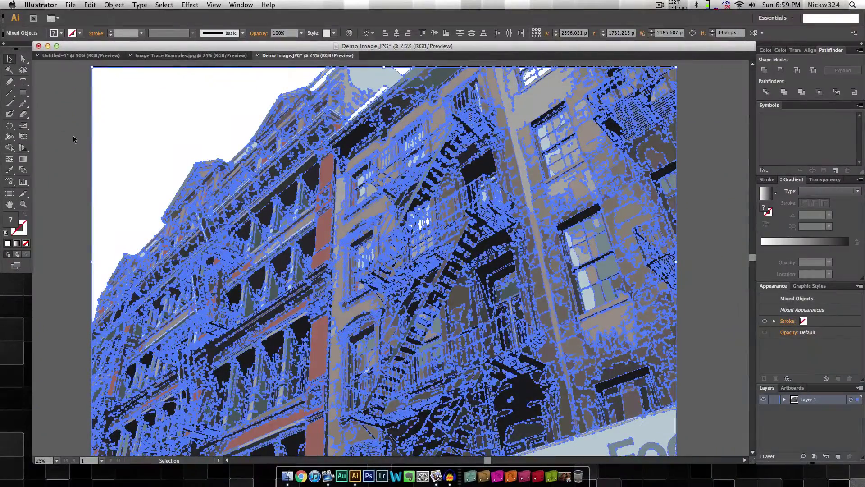
Step: Check that the white sky is a separate path by selecting it alone, and deselect it
left_click(75, 139)
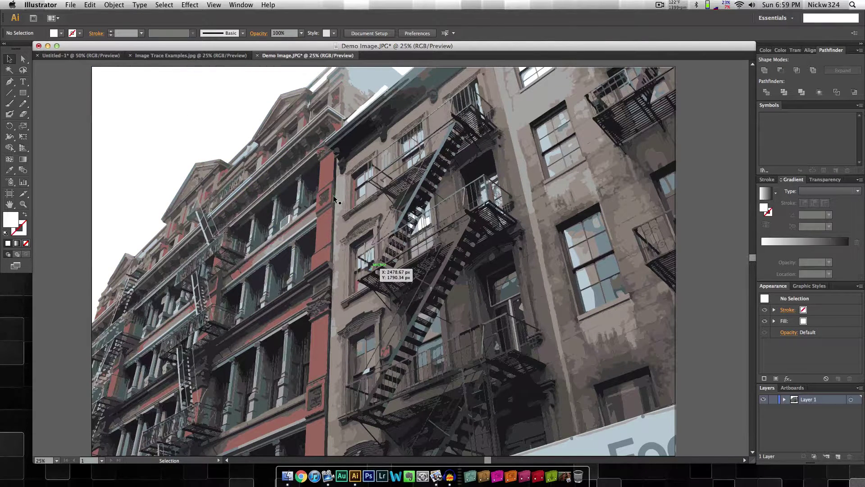
left_click(217, 114)
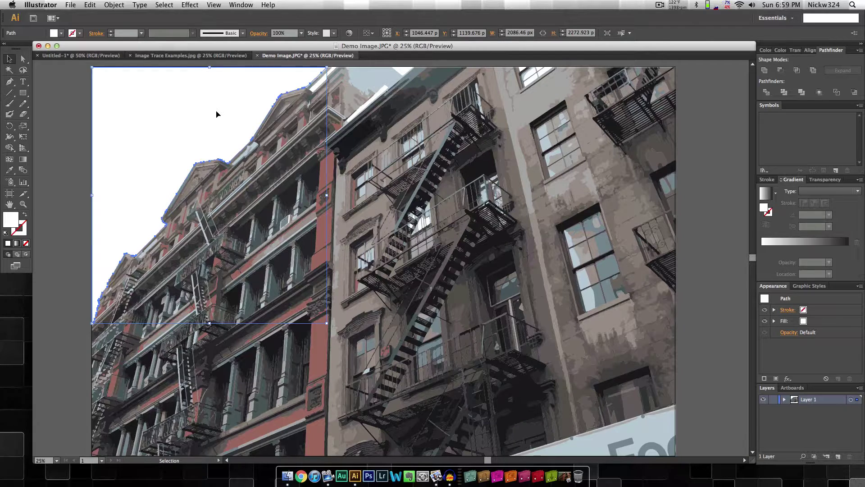
left_click(84, 150)
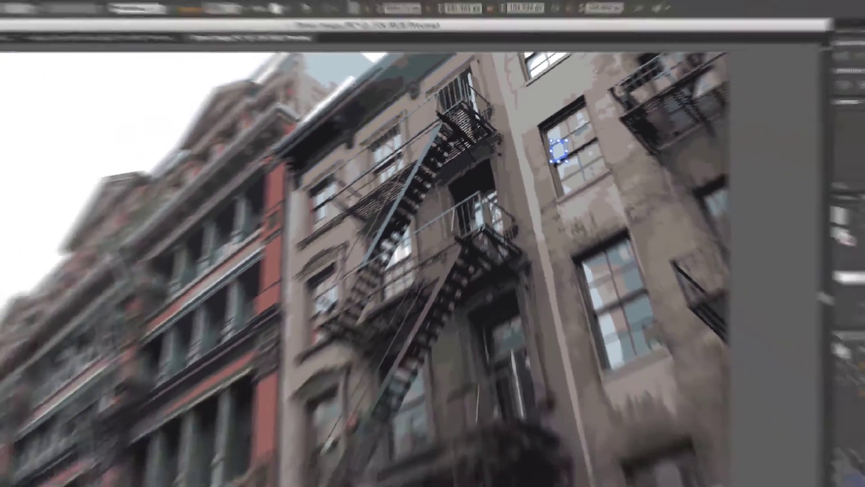
Step: Try a magenta fill on one pane of the upper window in the beige building, and undo the recolouring
double_click(11, 219)
mouse_move(480, 183)
left_mouse_down()
mouse_move(508, 135)
mouse_move(524, 140)
left_mouse_up()
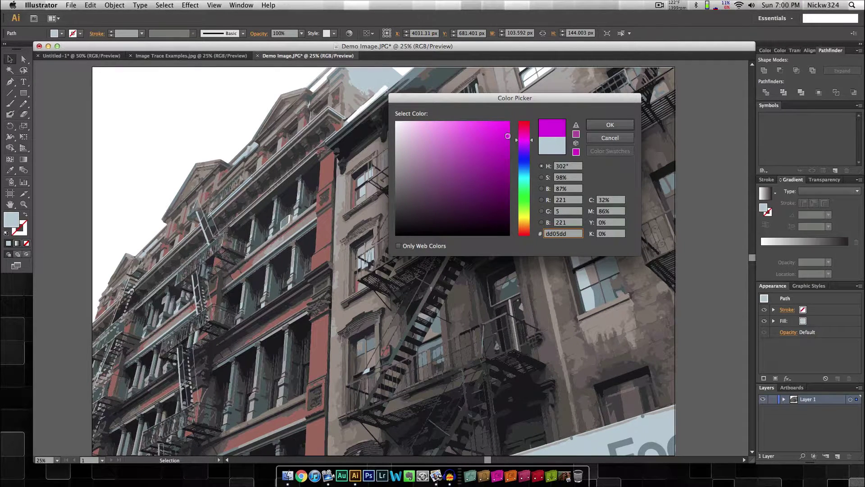
left_click(610, 125)
left_click(66, 152)
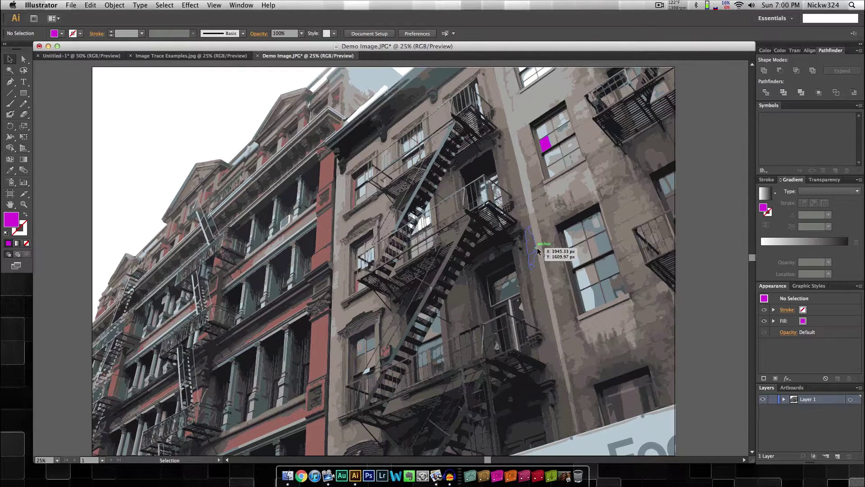
key("super+z")
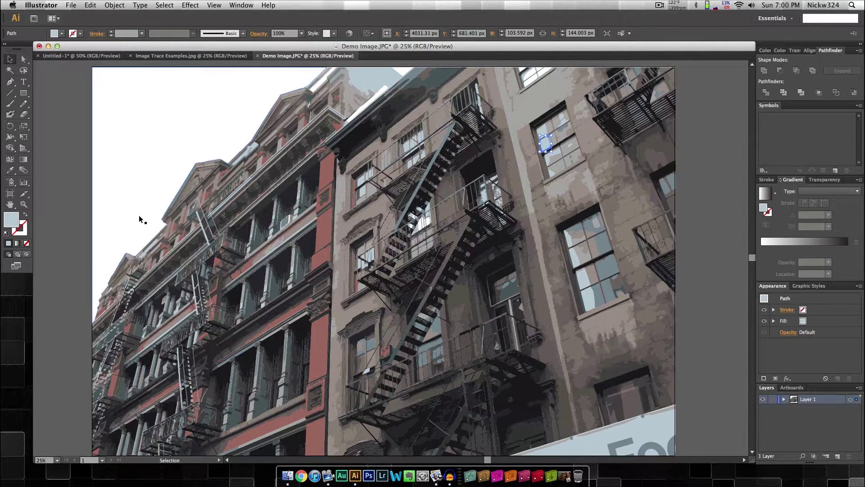
left_click(76, 153)
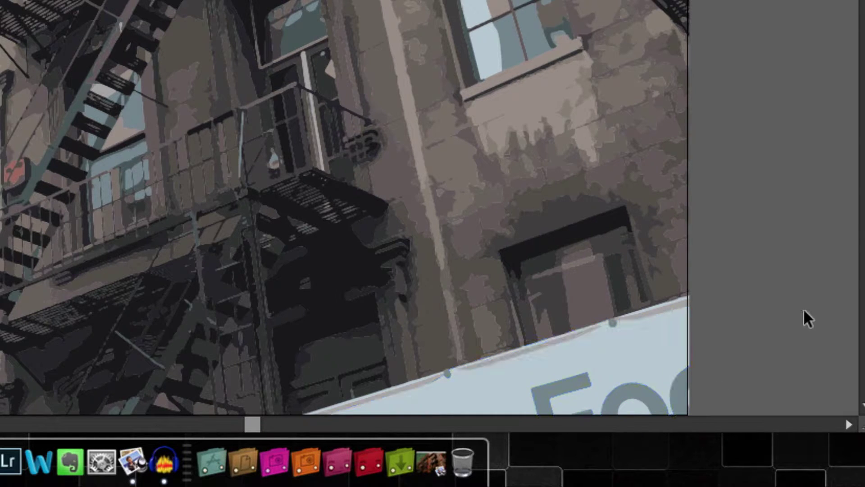
Step: Hide the three visible letters on the light-blue sign by giving them the sign's background colour with the Eyedropper, and deselect them
left_click(578, 382)
left_click_drag(585, 407, 589, 409)
left_click(628, 387, "shift")
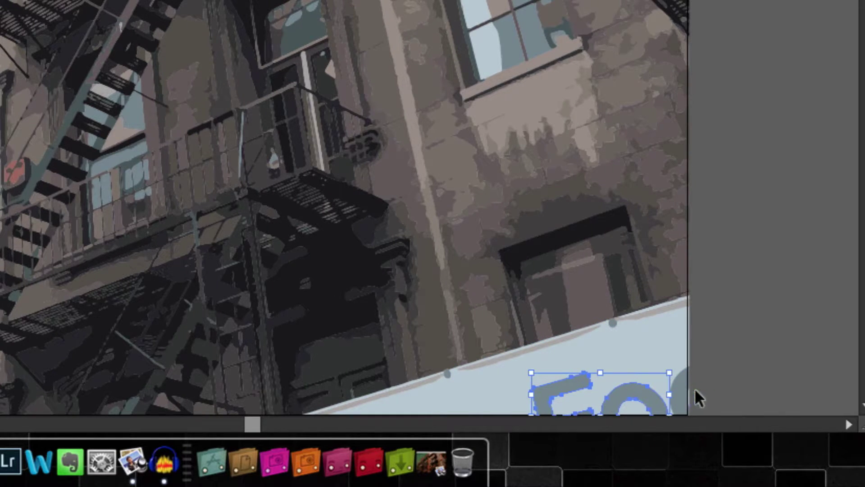
left_click(683, 383, "shift")
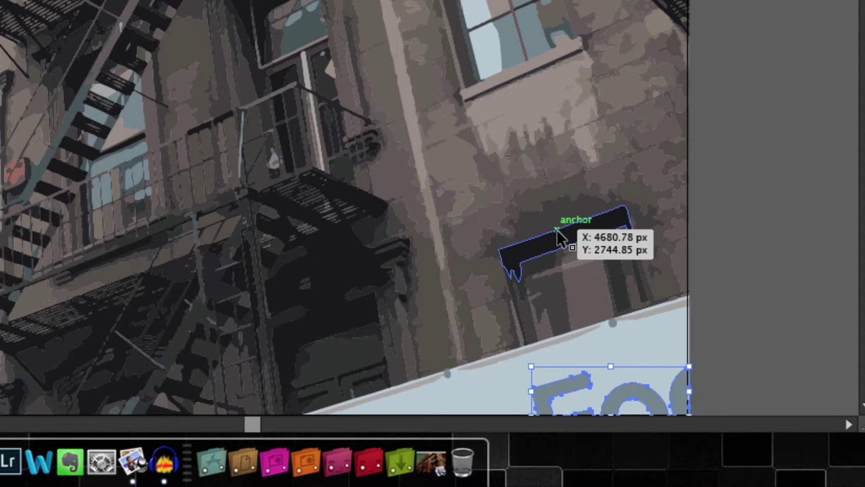
key("i")
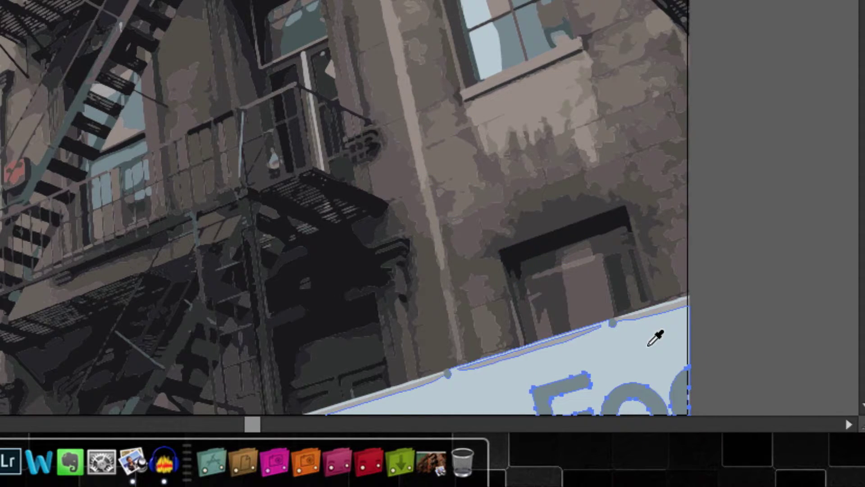
left_click(655, 338)
key("v")
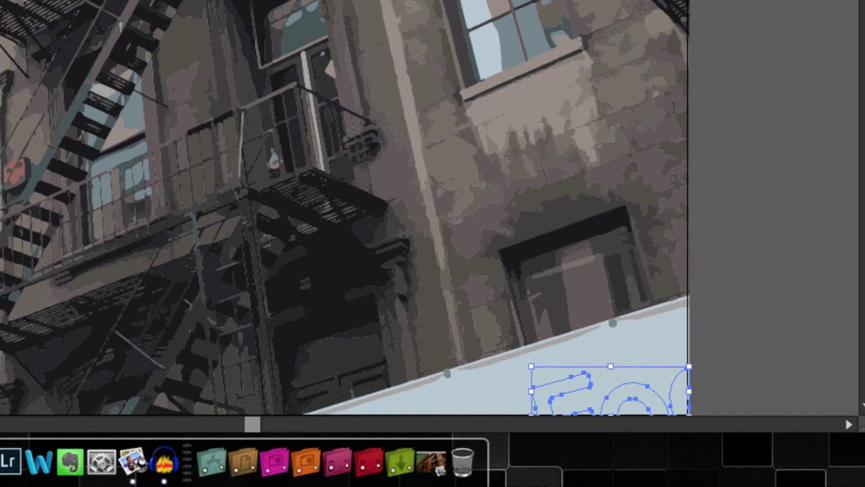
key("super+shift+a")
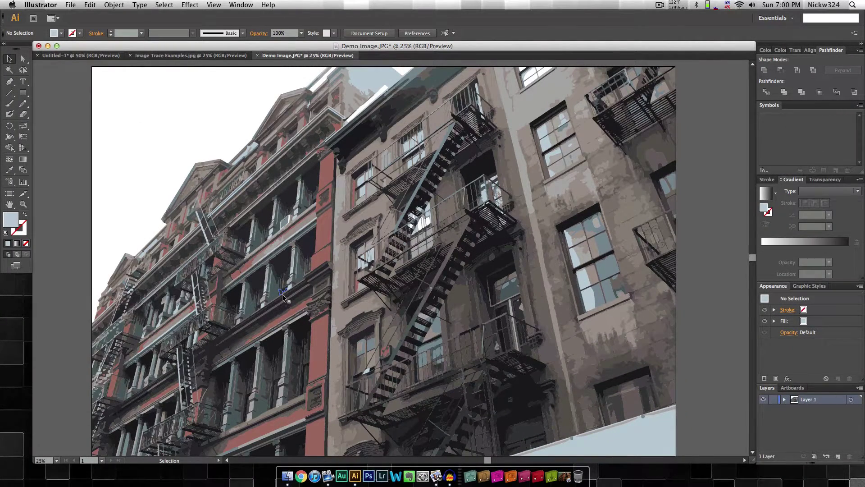
left_click(190, 115)
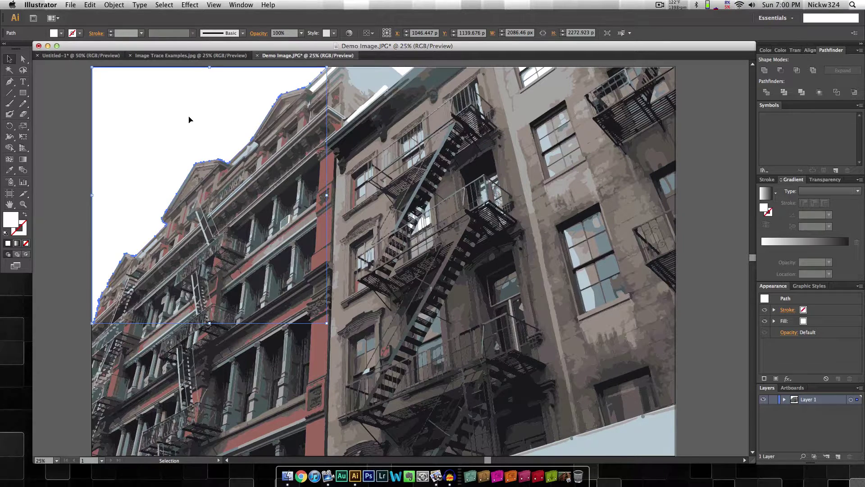
left_click(65, 108)
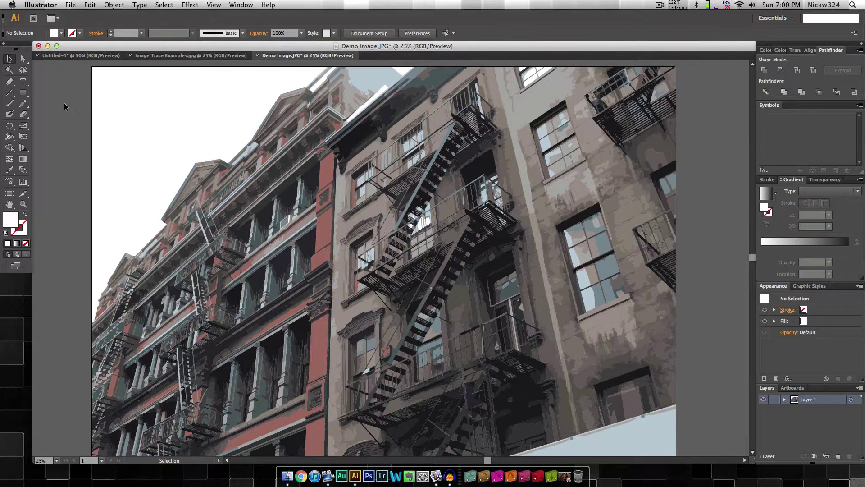
left_click(189, 103)
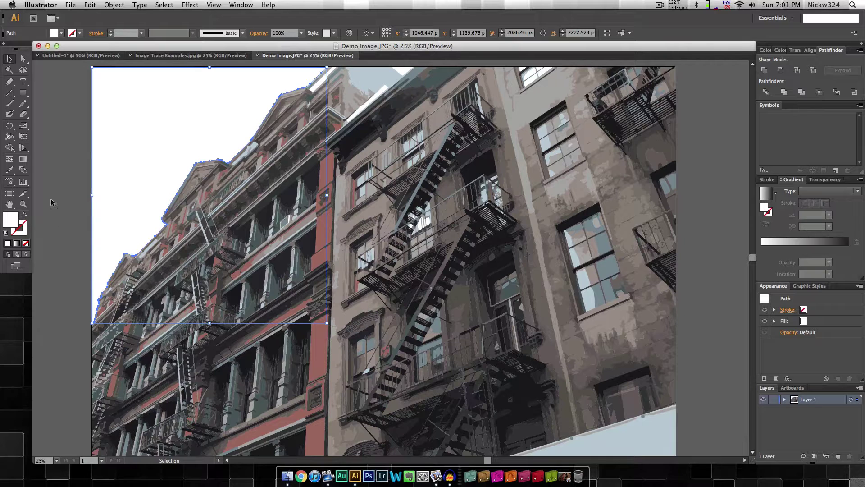
left_click(56, 182)
Step: Draw a rectangle about 128 × 584 px beside the artboard as a colour swatch and fill it with blue #416d82
left_click(26, 93)
mouse_move(69, 92)
left_mouse_down()
mouse_move(64, 154)
mouse_move(54, 157)
left_mouse_up()
double_click(11, 219)
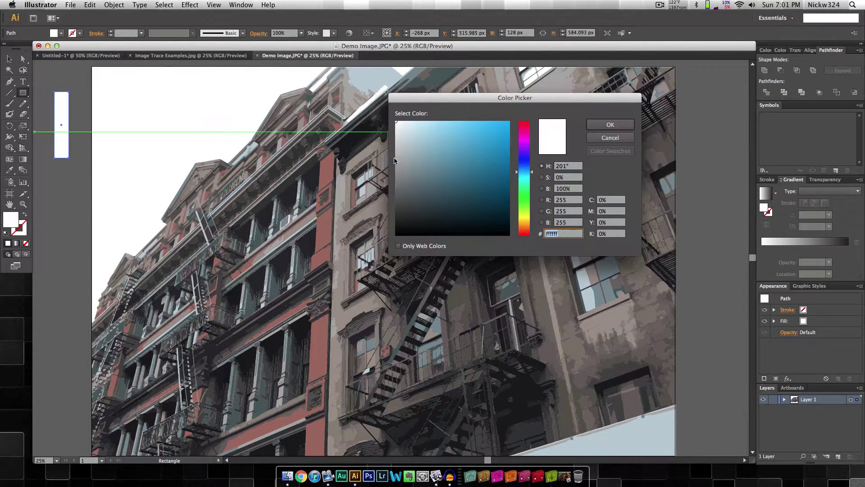
left_click(452, 175)
left_click(452, 176)
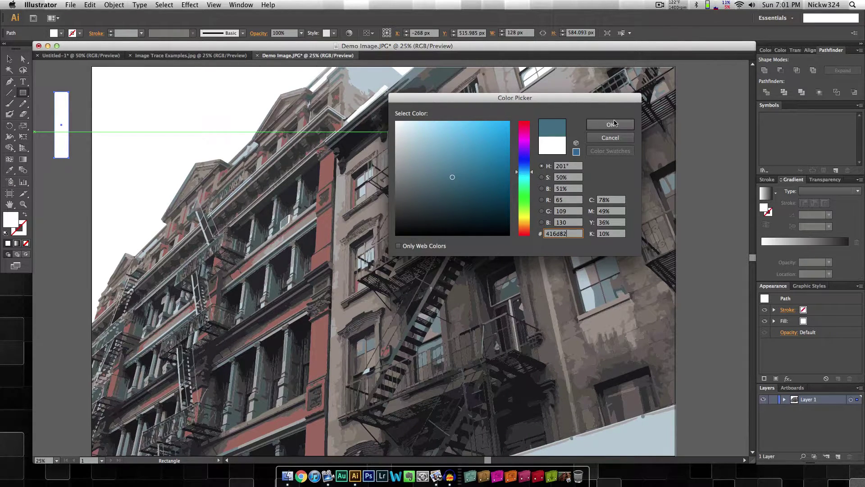
left_click(614, 123)
left_click(9, 58)
left_click(57, 196)
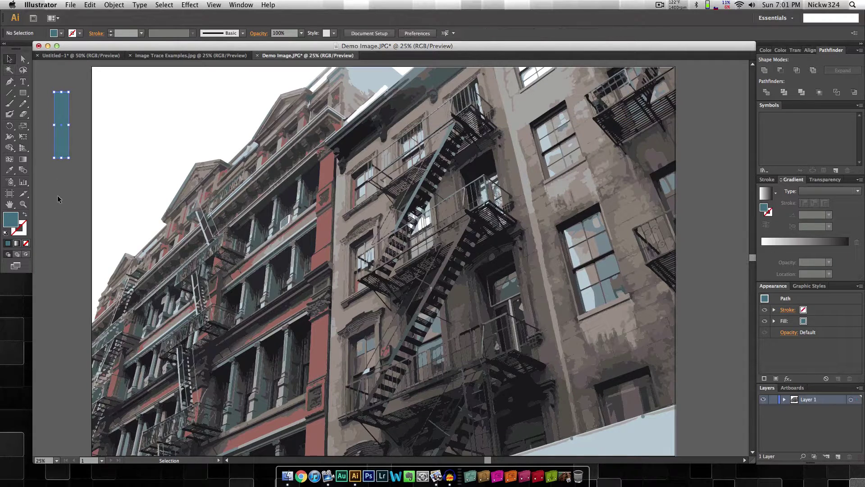
Step: Recolour the two white sky shapes with the swatch rectangle's blue using the Eyedropper, and remove the rectangle from beside the artboard
left_click(161, 113)
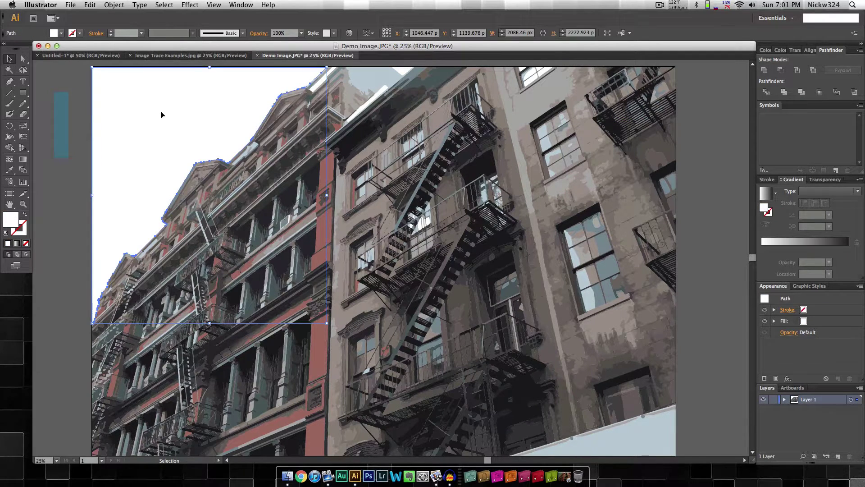
left_click(403, 73, "shift")
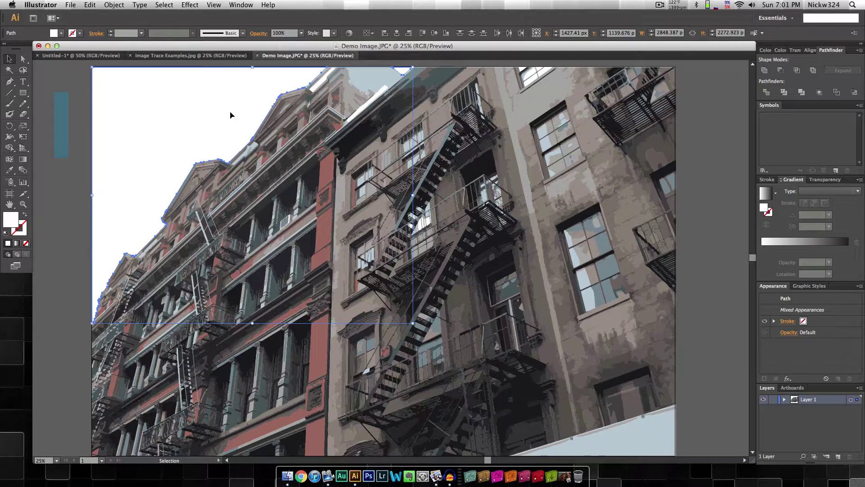
key("i")
left_click(65, 110)
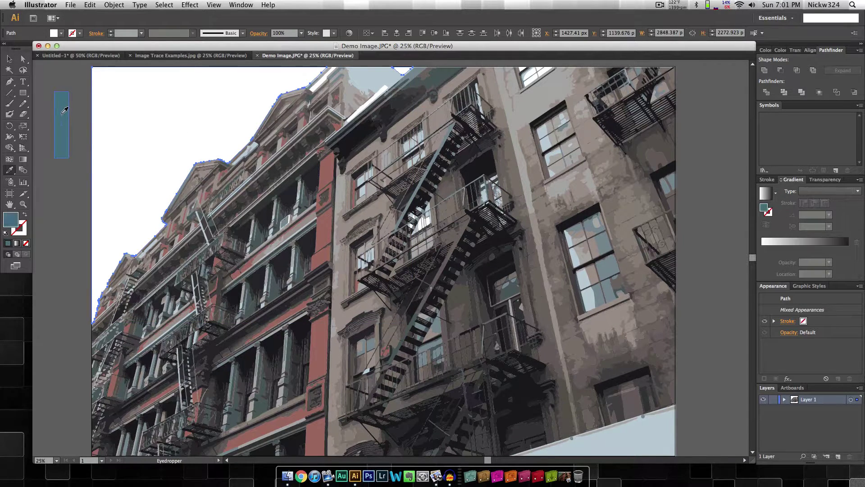
left_click(9, 59)
left_click(77, 190)
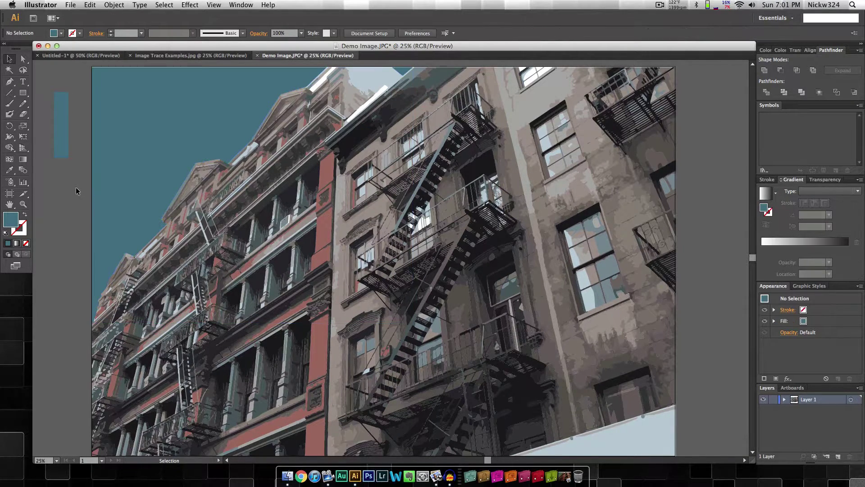
left_click_drag(61, 155, 117, 262)
key("super+shift+a")
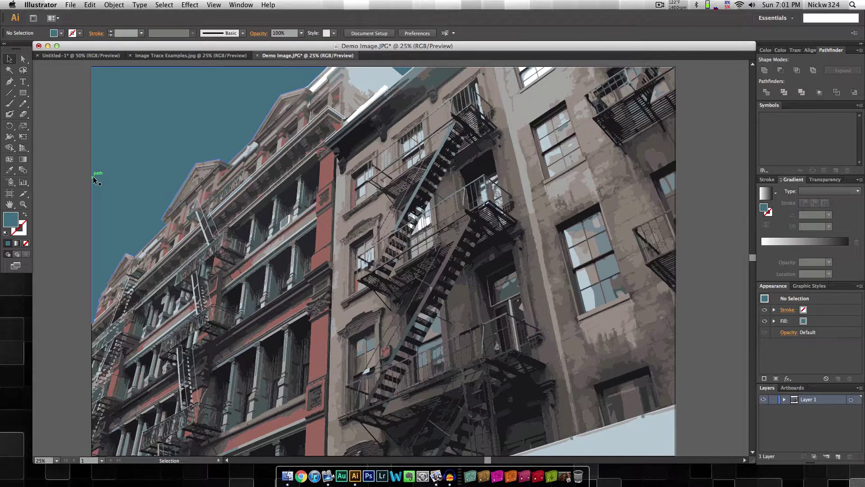
Step: Compare the recoloured building in Demo Image.JPG with the finished green-sky artwork and the original photo in the Untitled-1 document
left_click(82, 55)
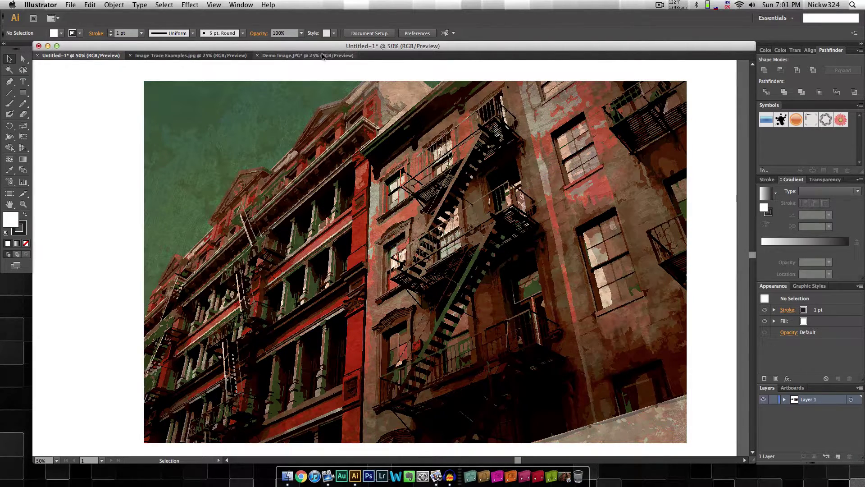
left_click(308, 55)
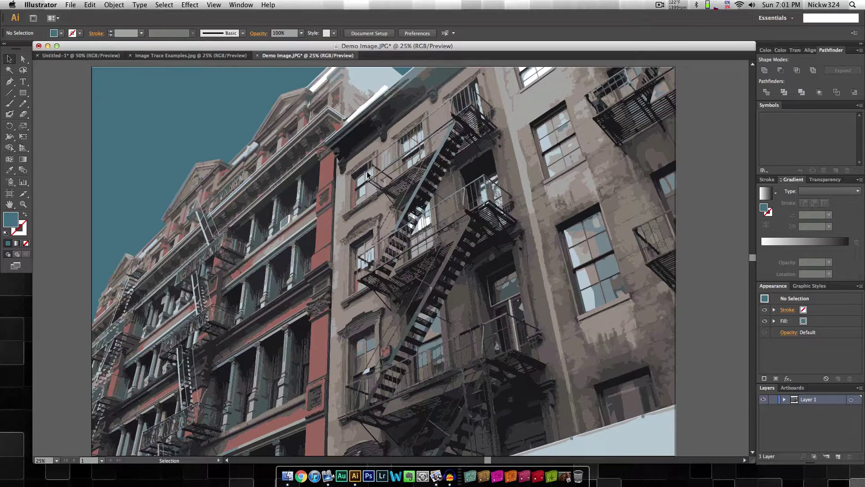
left_click(81, 56)
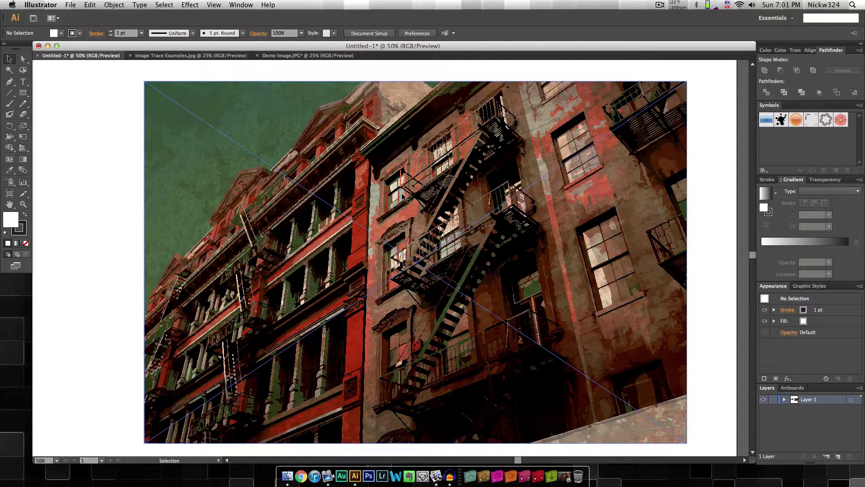
key("space")
scroll(213, 145, "left", 15)
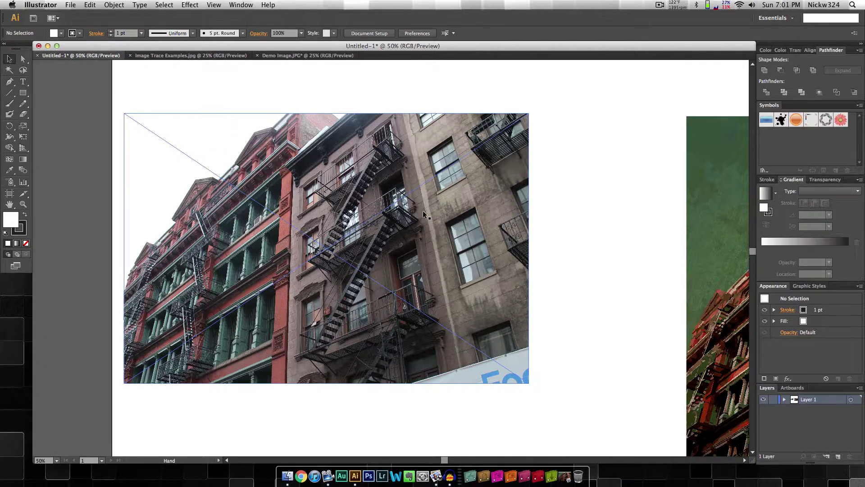
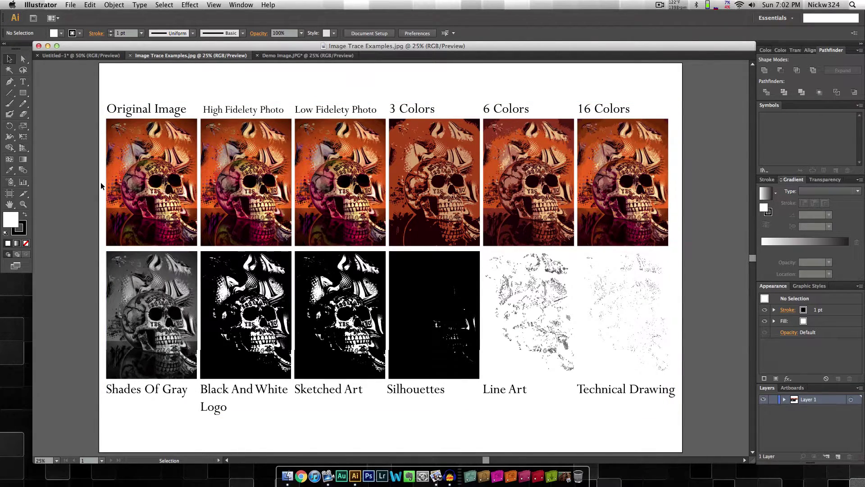
Step: Examine the skull samples in Image Trace Examples.jpg up close, comparing the original image with the high-fidelity, low-fidelity and 3-color traces
key("super+equal")
key("super+equal")
key("super+equal")
key("super+equal")
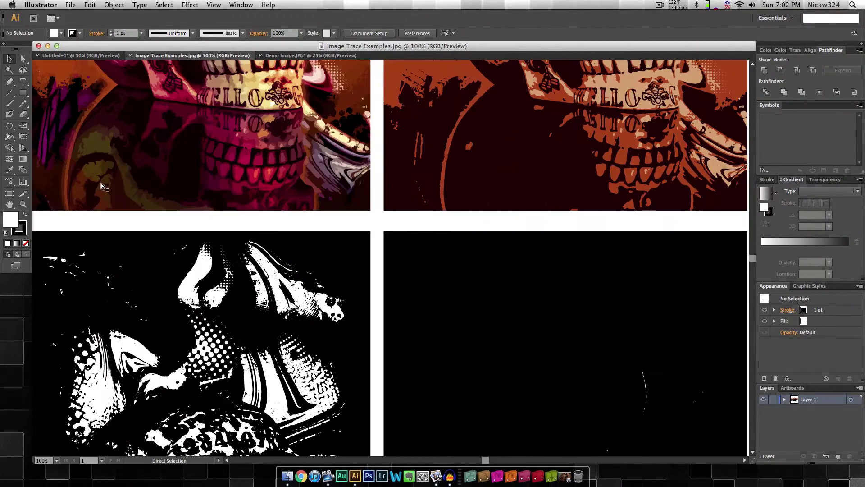
left_click_drag(101, 183, 249, 274)
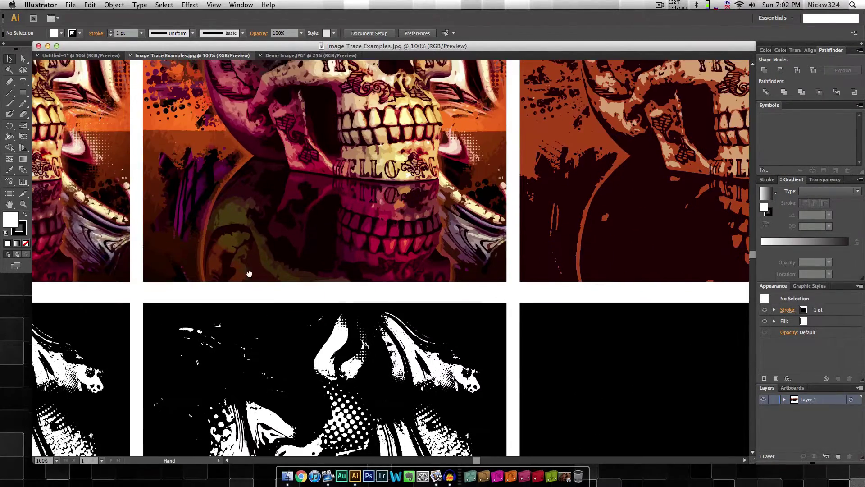
scroll(249, 274, "up", 10)
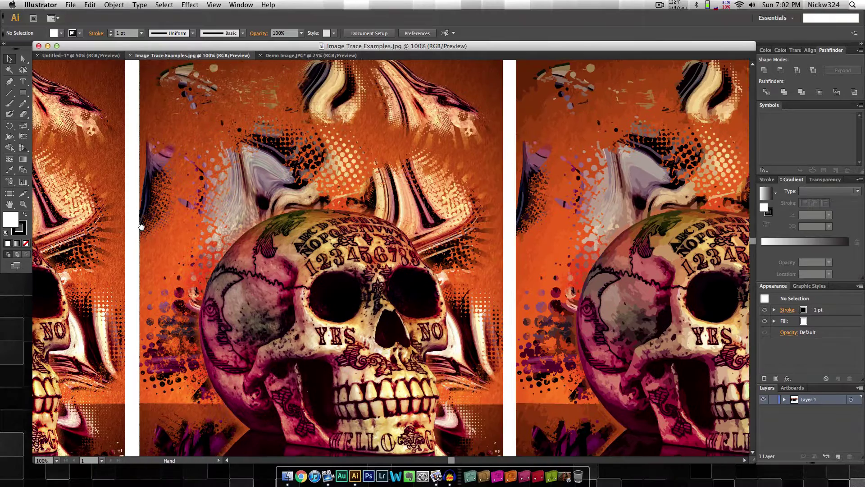
key("super+minus")
key("super+minus")
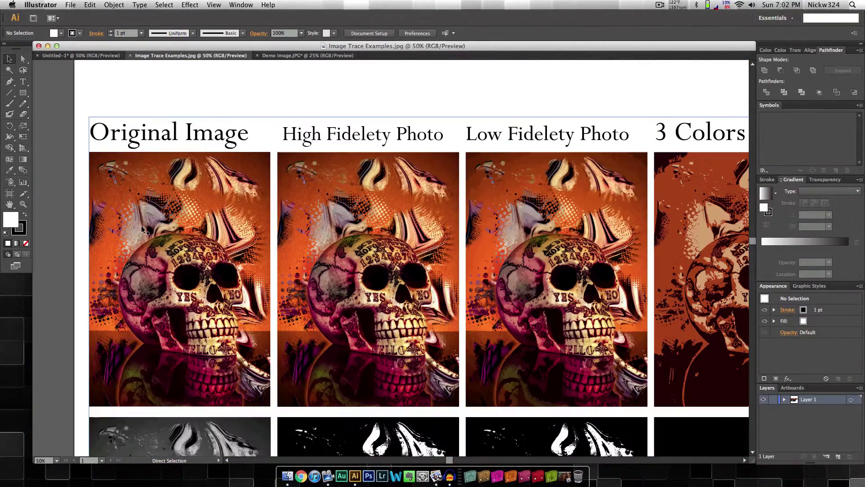
key("space")
left_click_drag(141, 225, 146, 186)
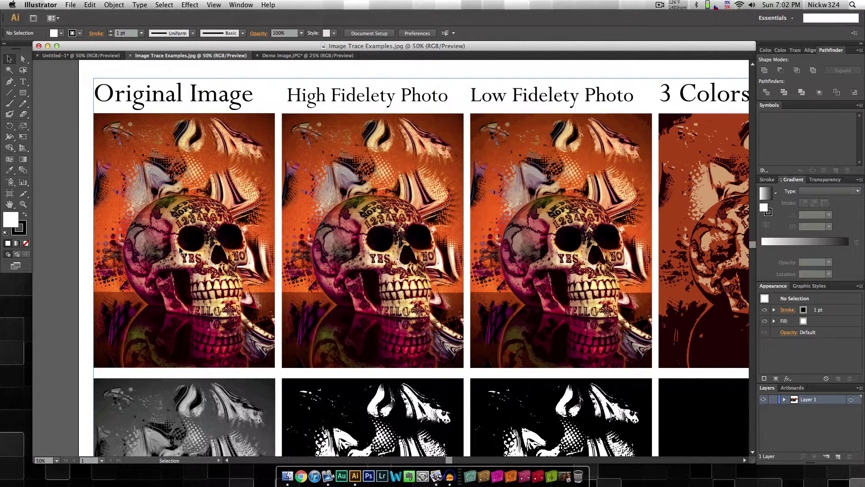
scroll(284, 208, "right", 5)
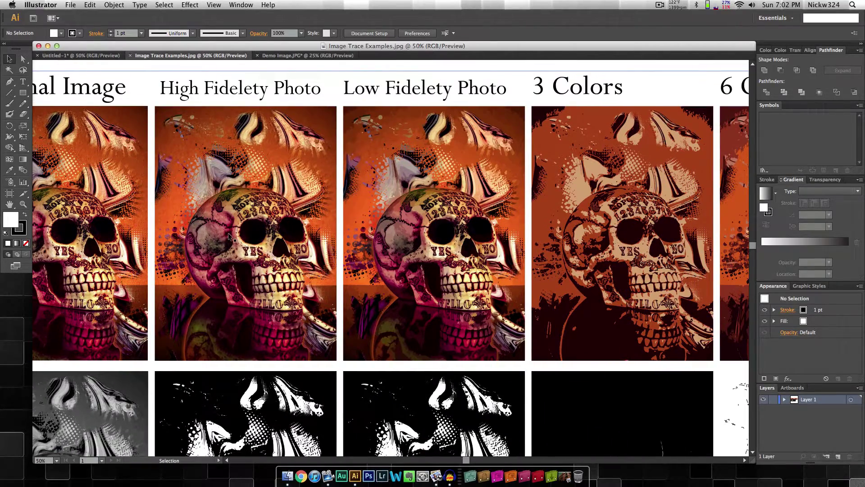
key("super+equal")
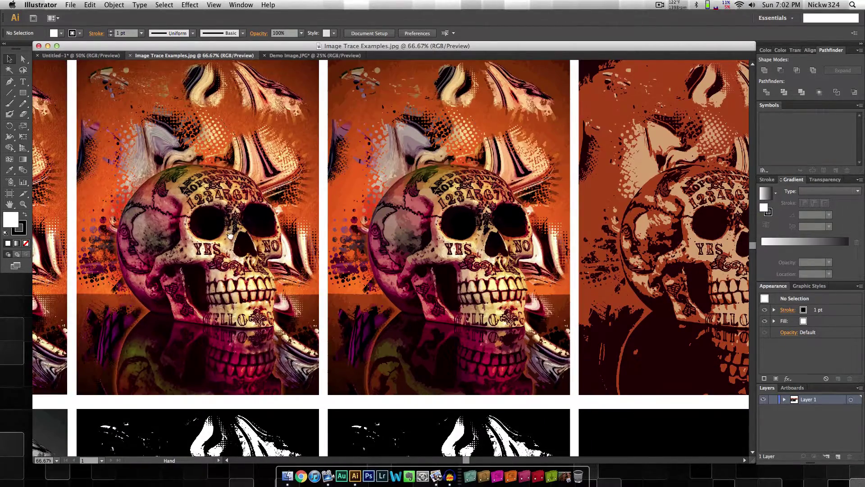
Step: Compare the upper row of skull samples, from the high-fidelity and low-fidelity photo traces through the 3, 6 and 16 Colors traces
left_click_drag(228, 235, 234, 275)
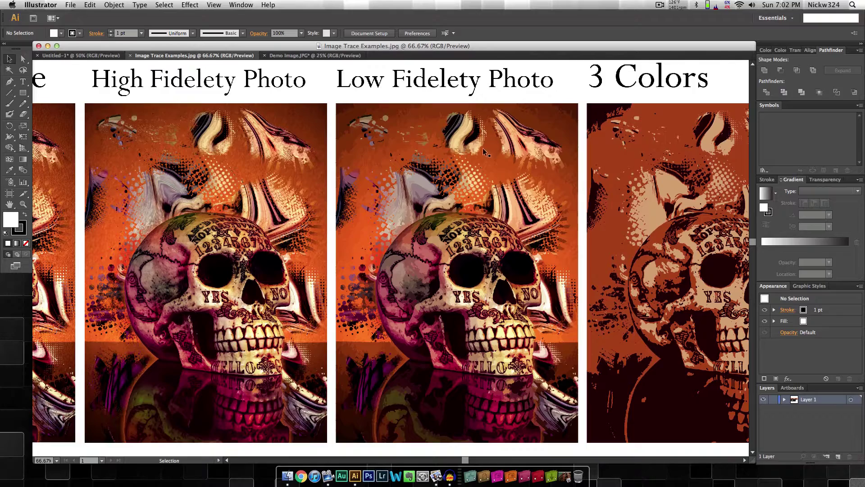
left_click_drag(486, 152, 405, 172)
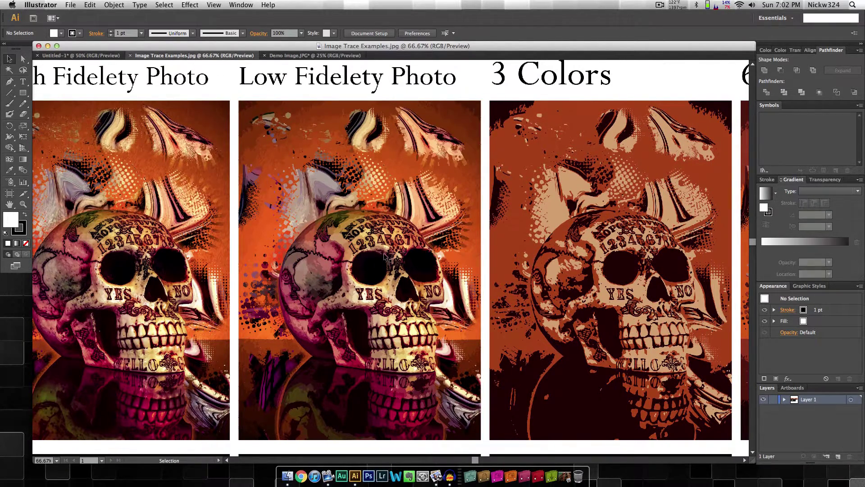
left_click_drag(532, 217, 284, 222)
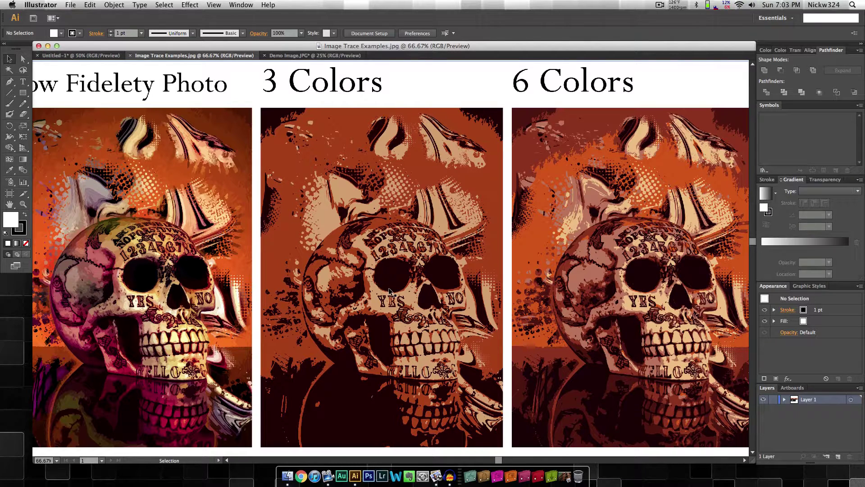
left_click_drag(565, 255, 302, 244)
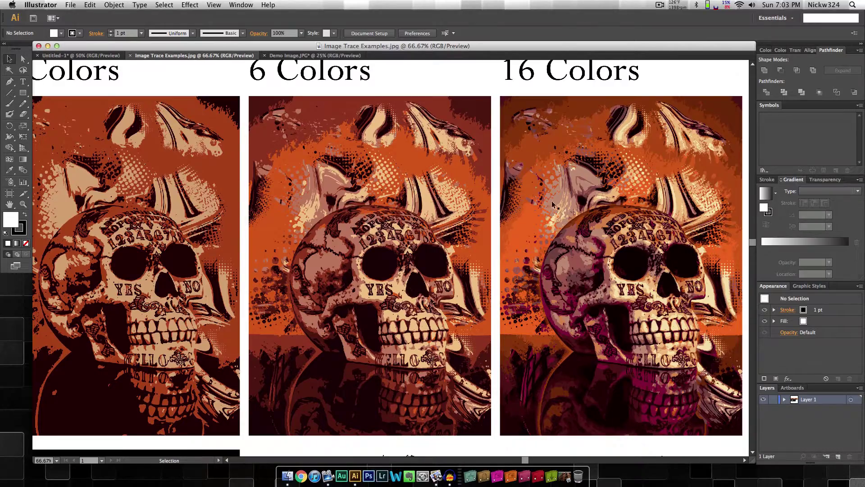
scroll(369, 223, "right", 10)
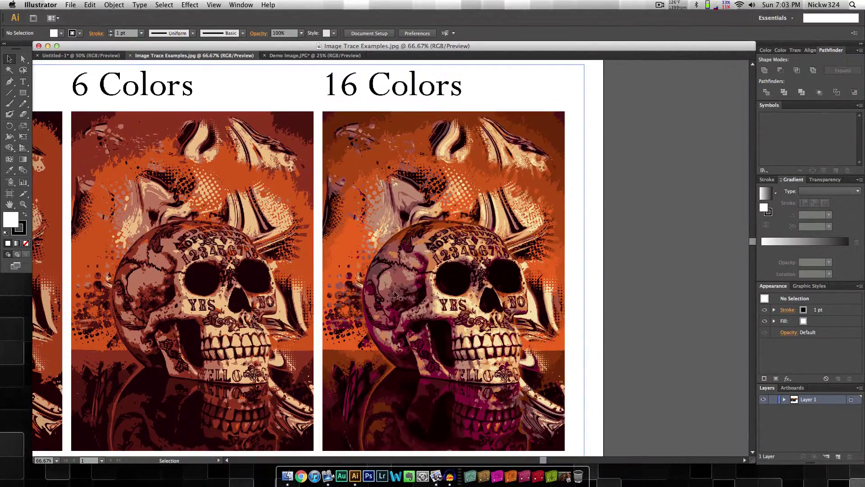
scroll(289, 293, "left", 15)
scroll(288, 293, "down", 5)
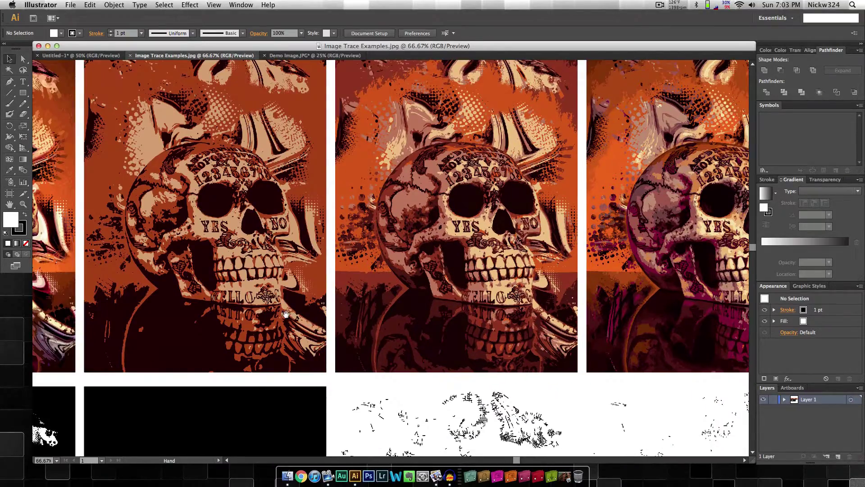
Step: Examine the lower row of skull samples: Shades Of Gray, Black And White Logo, Sketched Art, Silhouettes, Line Art and Technical Drawing
scroll(310, 321, "down", 10)
scroll(310, 320, "left", 3)
scroll(294, 325, "down", 3)
scroll(293, 325, "left", 10)
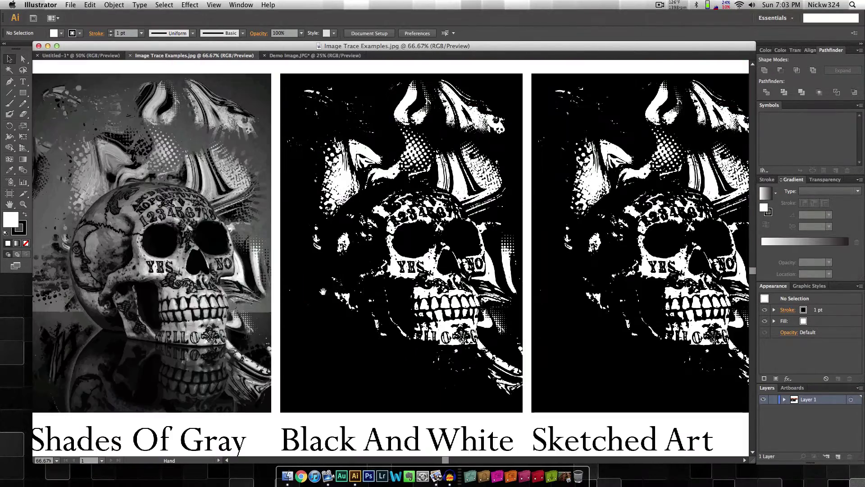
scroll(412, 287, "right", 1)
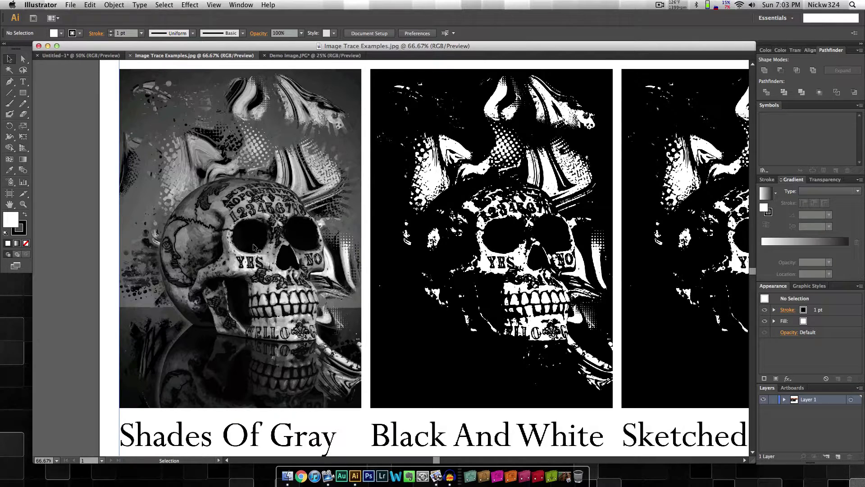
left_click_drag(546, 281, 475, 279)
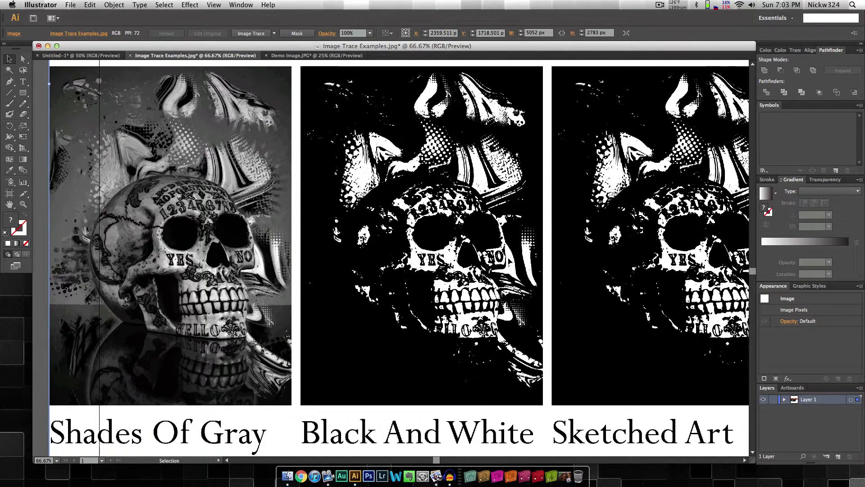
left_click_drag(603, 254, 365, 254)
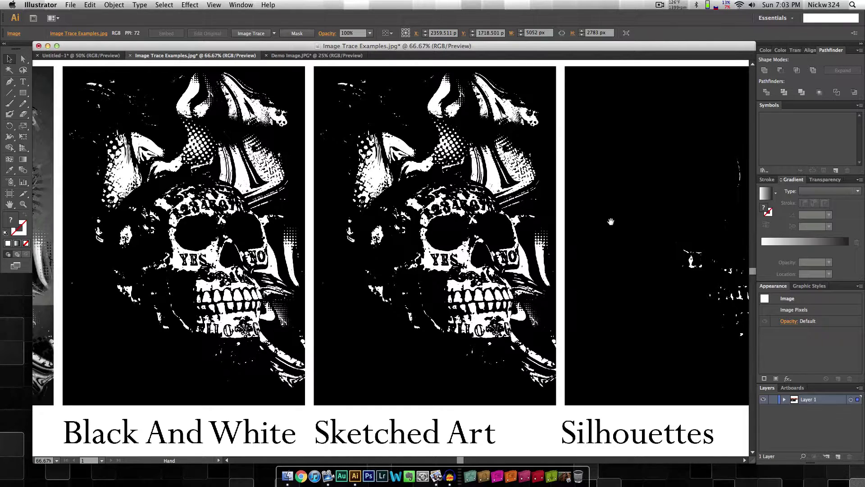
left_click_drag(611, 221, 346, 226)
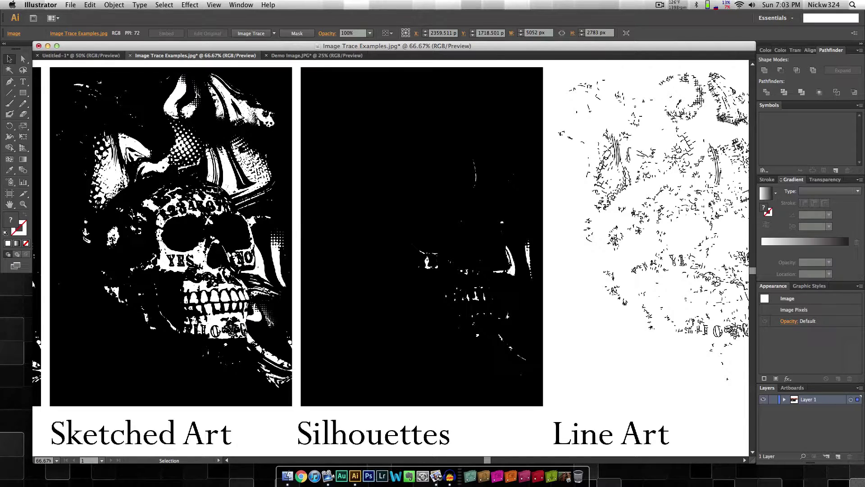
left_click_drag(549, 207, 214, 209)
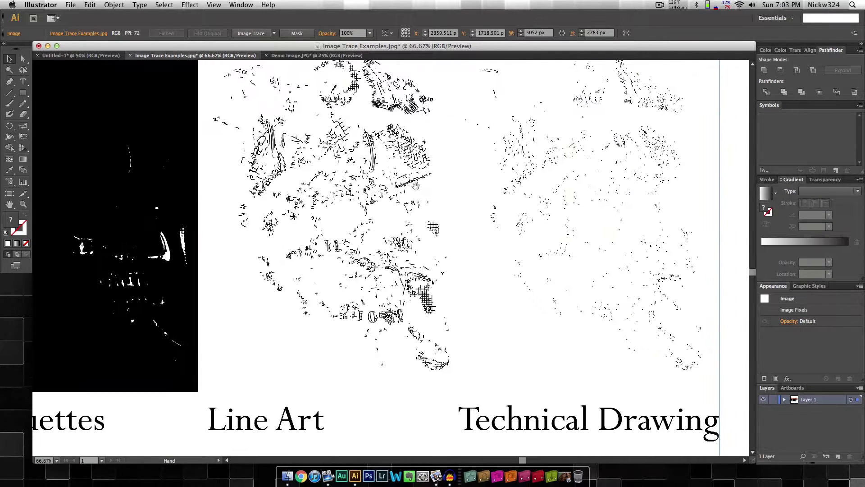
left_click_drag(472, 205, 424, 215)
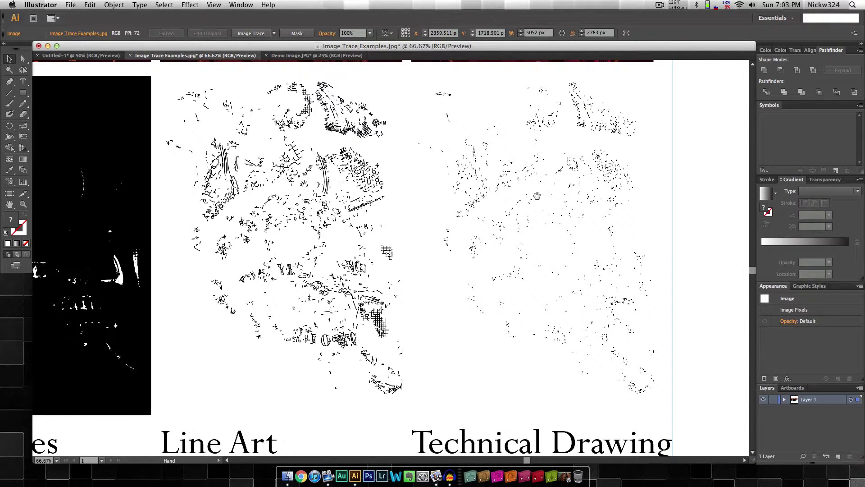
Step: Move the comparison image horizontally to X 2592 px so it sits within the artboard, deselect it and show the whole chart
key("super+minus")
key("super+minus")
key("super+minus")
key("super+minus")
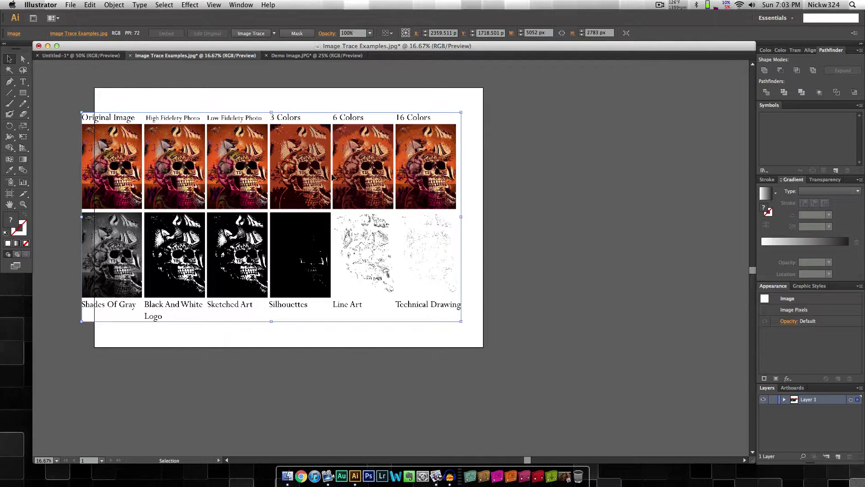
left_click_drag(336, 176, 354, 176)
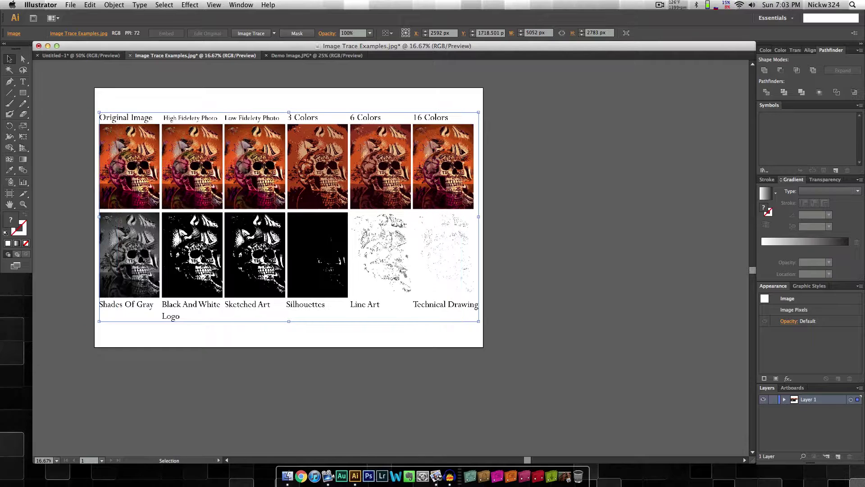
left_click(512, 138)
key("super+equal")
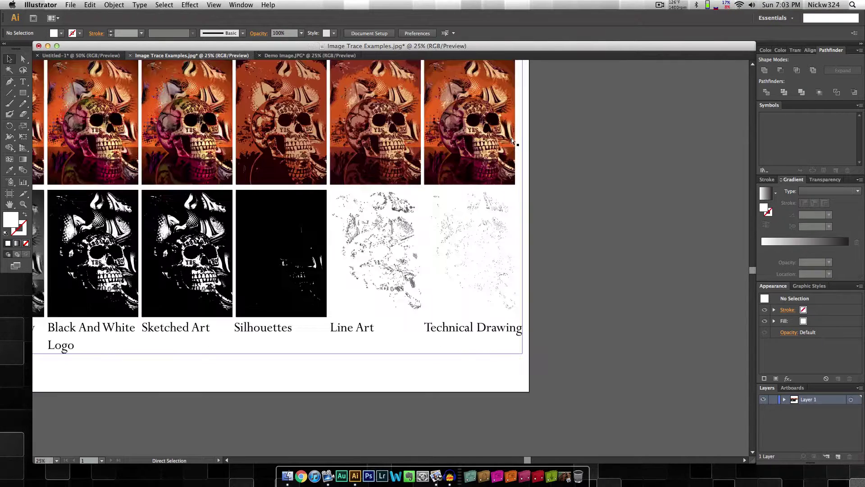
left_click_drag(377, 173, 565, 229)
key("space")
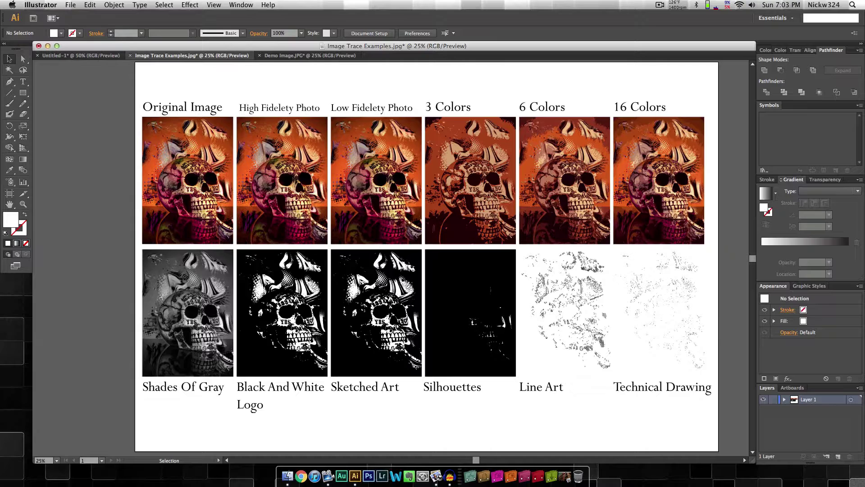
Step: Open Drawing Example.png from Finder in Illustrator and select the sketch image
key("super+Tab")
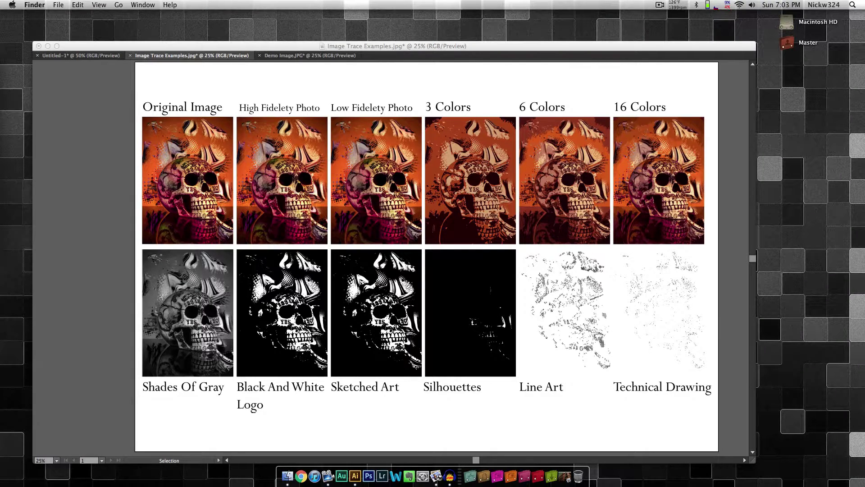
mouse_move(45, 293)
left_mouse_down()
mouse_move(74, 292)
mouse_move(363, 468)
mouse_move(358, 483)
mouse_move(355, 477)
left_mouse_up()
left_click(158, 183)
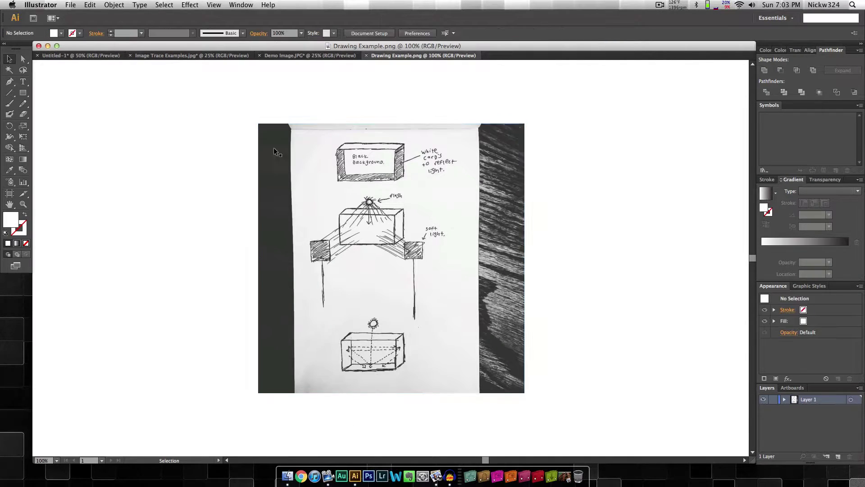
left_click(369, 204)
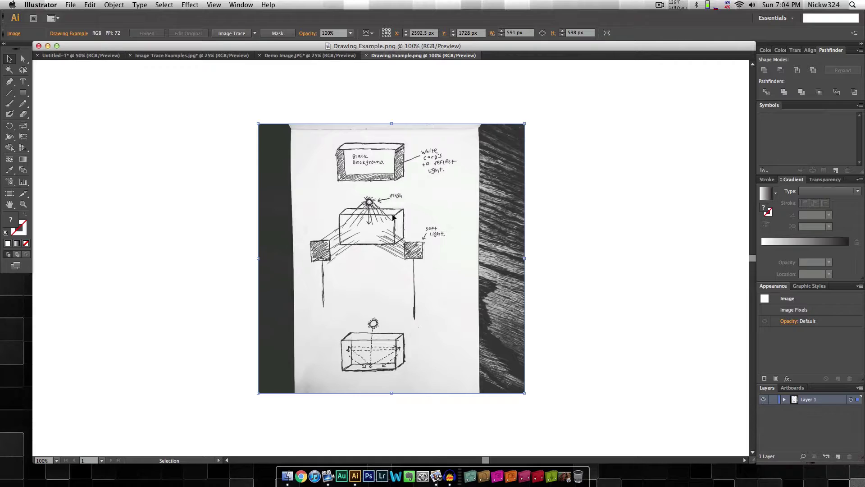
left_click(213, 173)
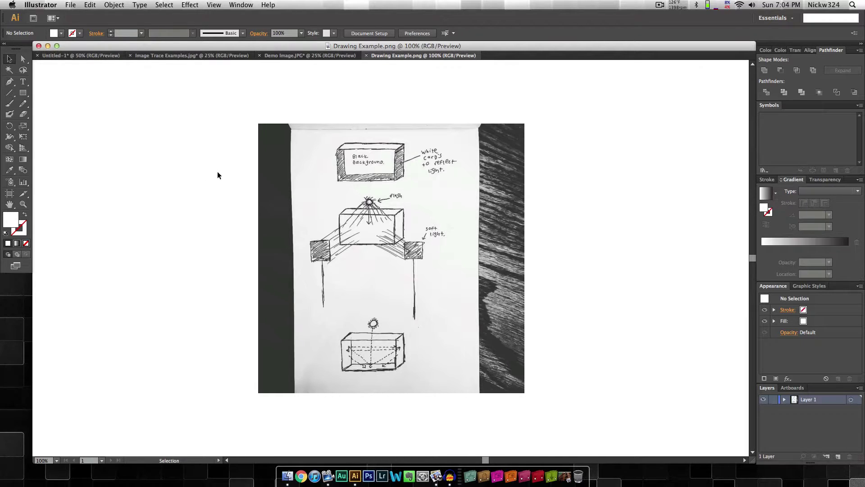
left_click(367, 173)
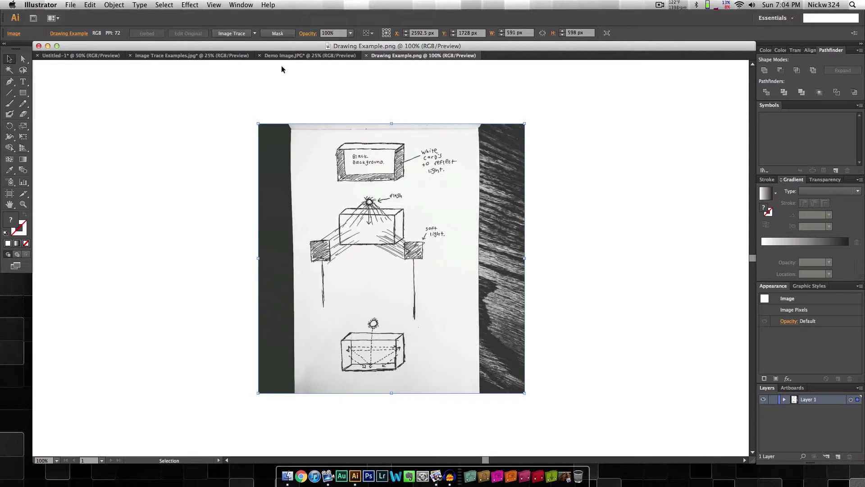
Step: Try an Image Trace of the sketch with the Low Fidelity Photo preset, and close Drawing Example.png without saving
left_click(255, 33)
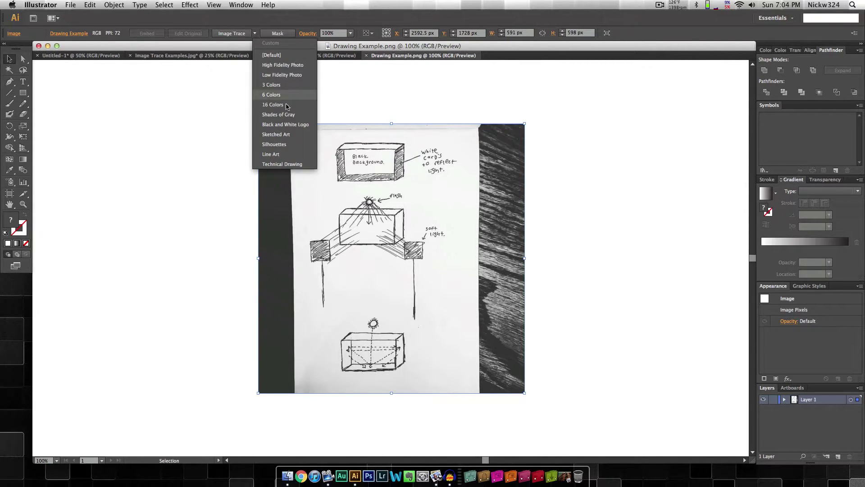
left_click(283, 126)
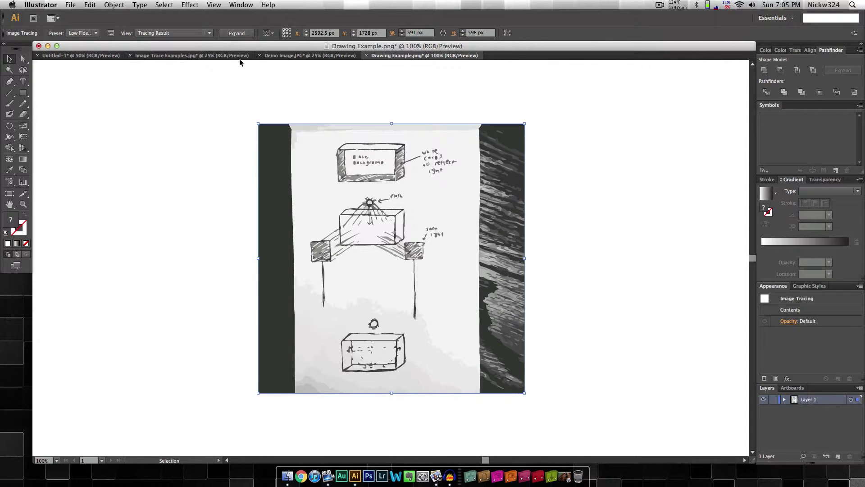
left_click(367, 56)
left_click(442, 263)
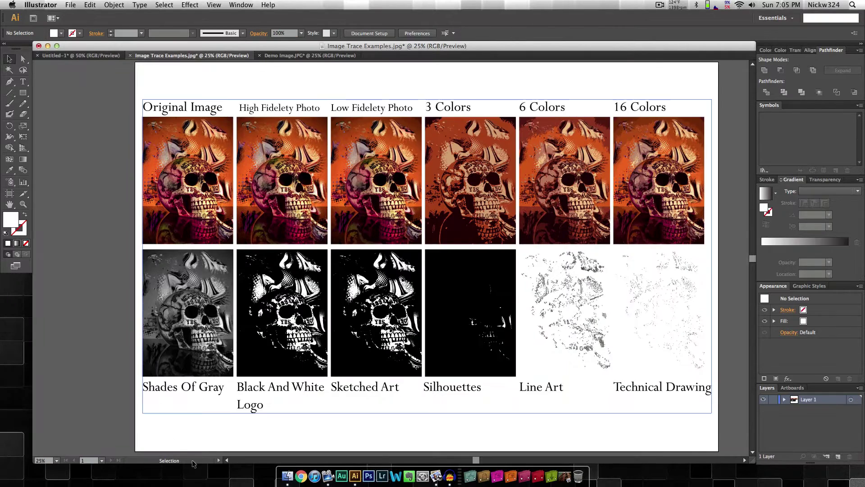
Step: Reopen Drawing Example.png from Finder in Illustrator and rasterize the sketch image at 300 ppi
key("super+Tab")
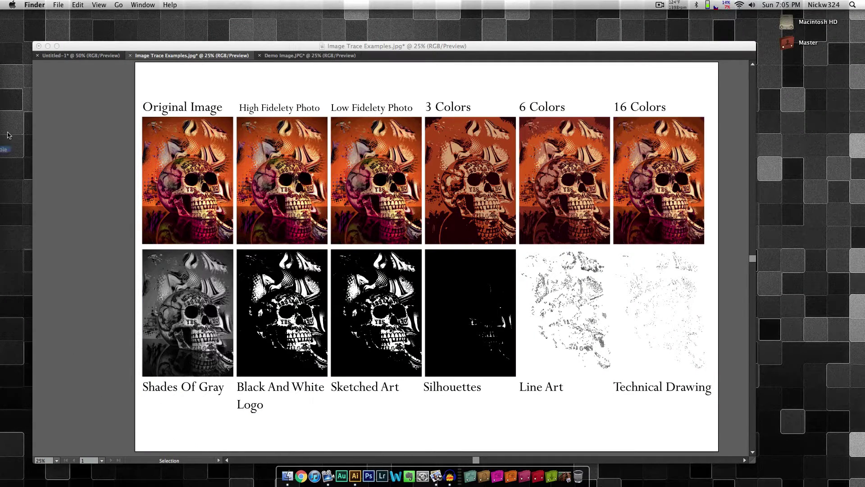
left_click_drag(353, 480, 355, 476)
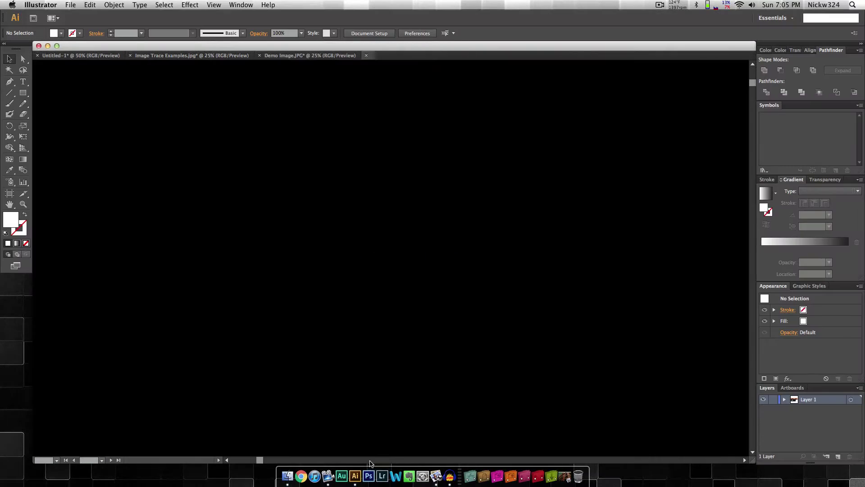
left_click(114, 5)
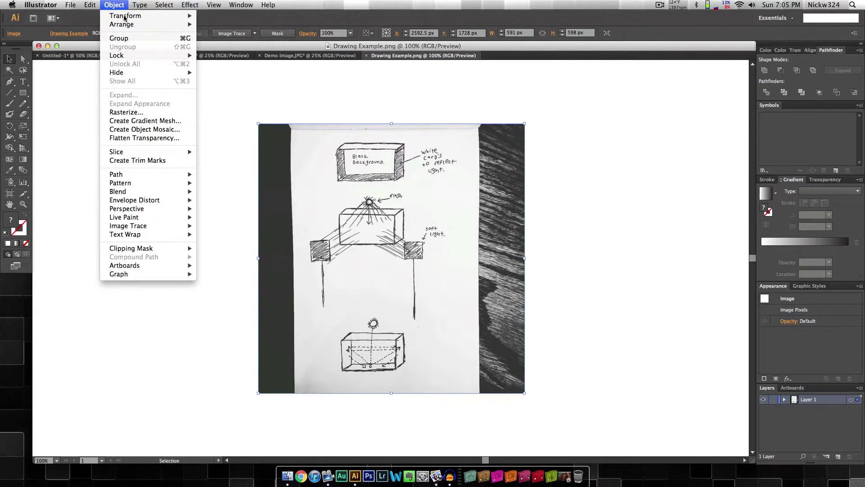
left_click(150, 113)
left_click(530, 321)
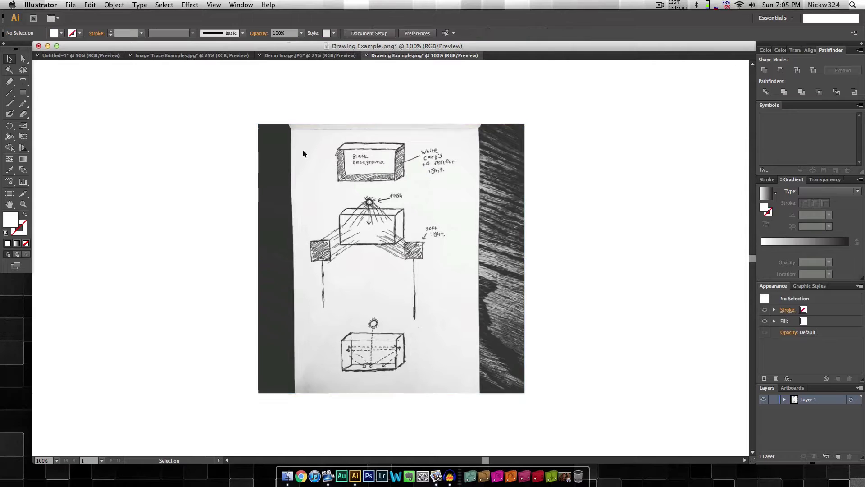
Step: Trace the rasterized sketch with the Black and White Logo preset, accepting the slow large-image trace, and deselect it
left_click(243, 33)
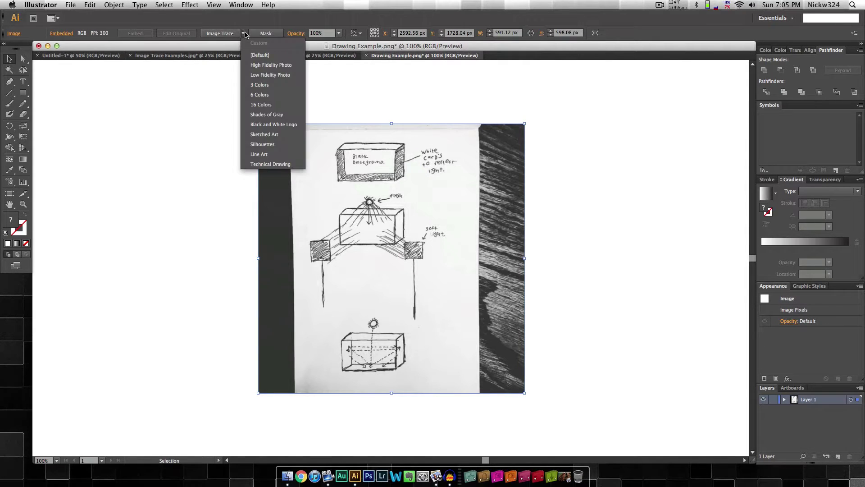
left_click(284, 126)
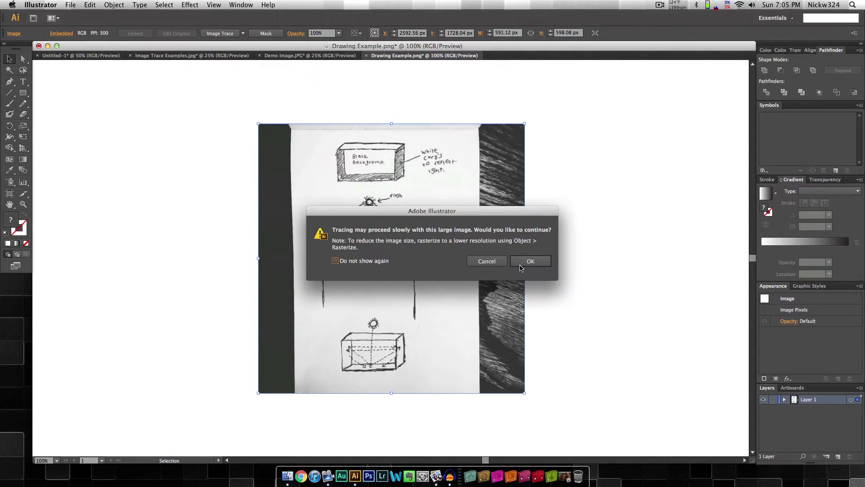
left_click(530, 261)
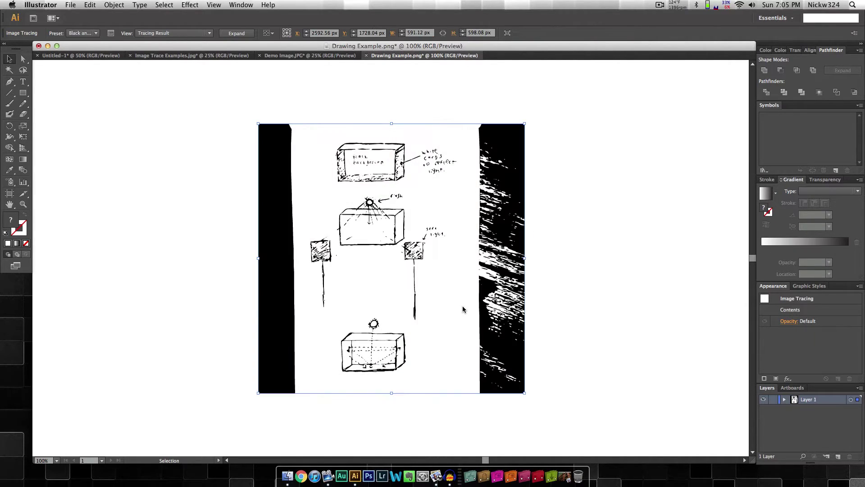
left_click(205, 326)
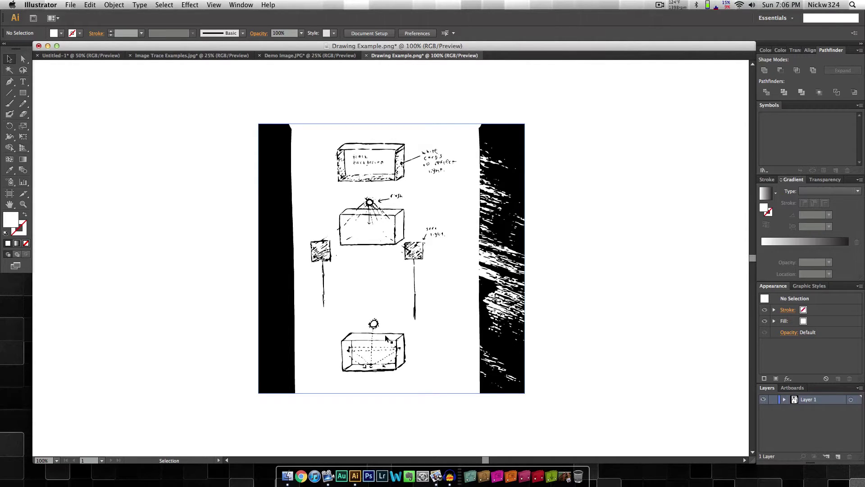
Step: Expand the black-and-white sketch tracing into editable vector paths and clear the selection
left_click(378, 264)
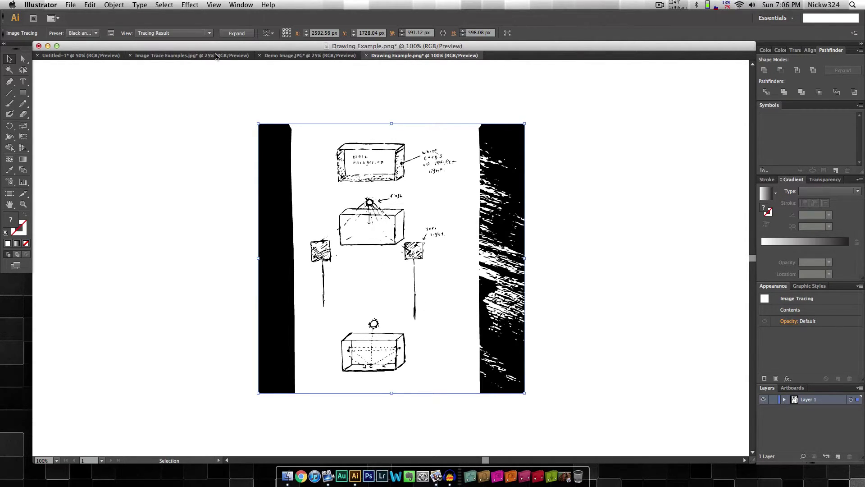
left_click(236, 33)
left_click(252, 189)
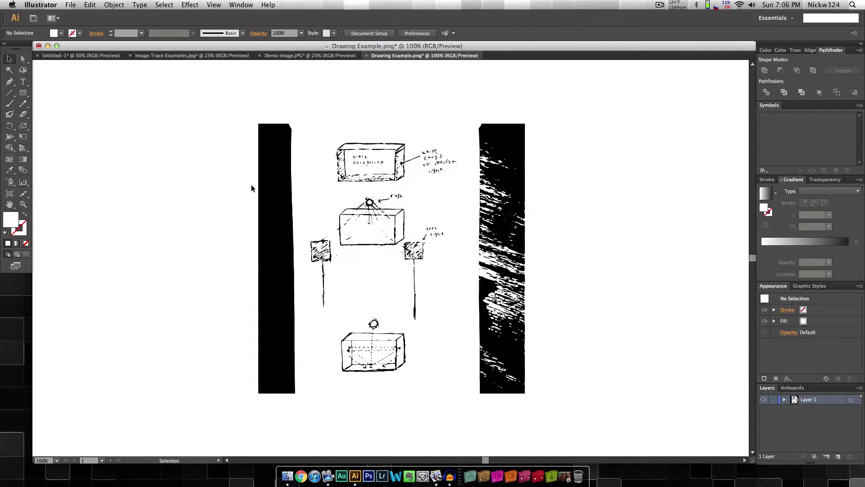
Step: Ungroup the expanded sketch tracing into separately selectable paths and clear the selection
left_click(324, 187)
right_click(325, 187)
left_click(354, 234)
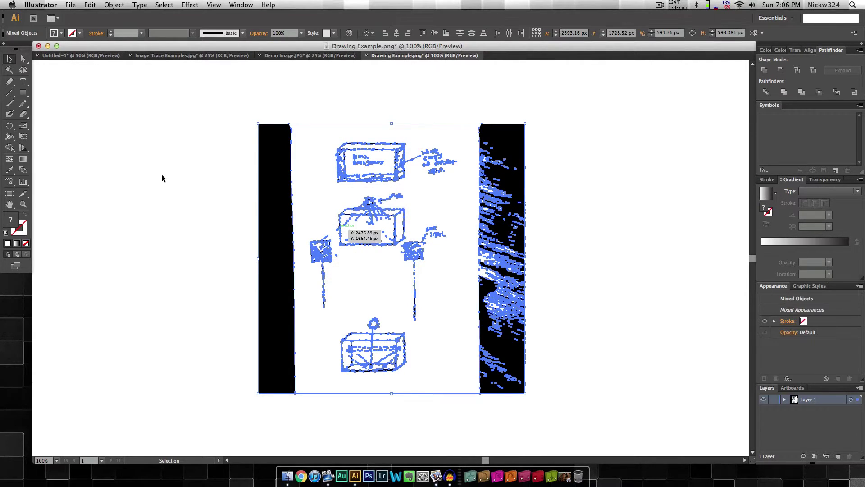
left_click(163, 177)
mouse_move(178, 111)
left_mouse_down()
mouse_move(285, 159)
mouse_move(572, 231)
left_mouse_up()
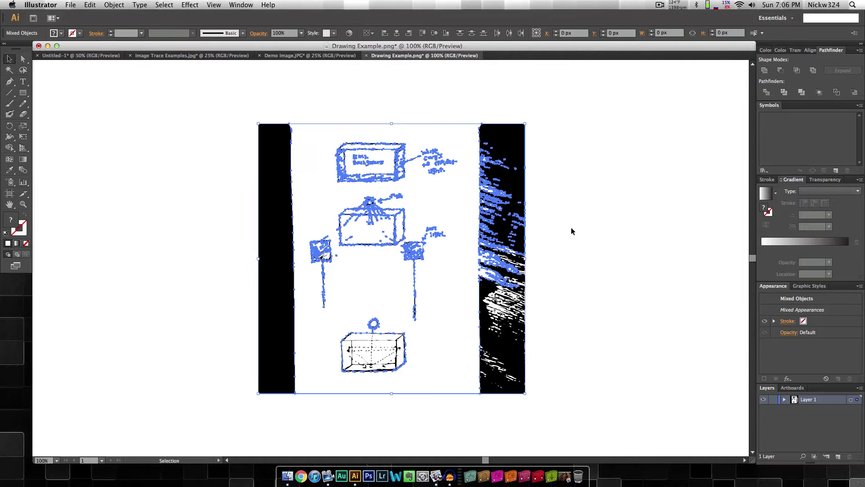
left_click(569, 221)
Step: Delete the scratched black band beside the sketch, the middle box outline, and the softbox with its stand nearest that band
mouse_move(547, 134)
left_mouse_down()
mouse_move(520, 281)
mouse_move(491, 351)
left_mouse_up()
key("Delete")
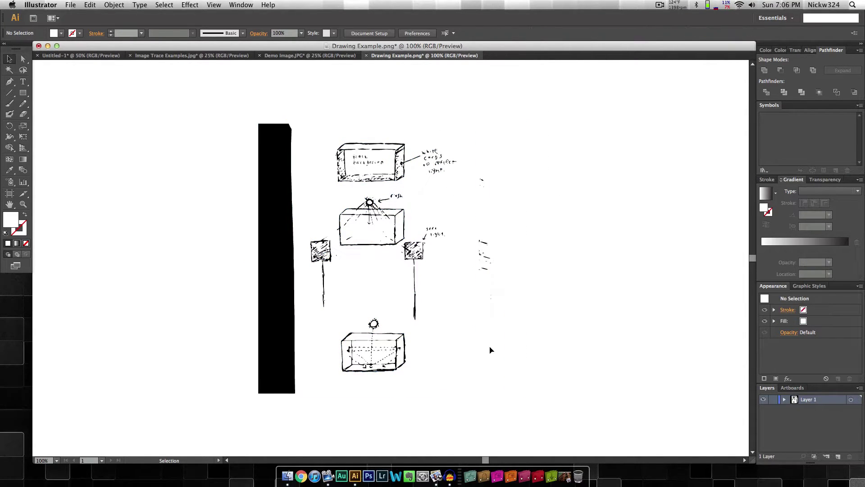
left_click_drag(544, 101, 396, 232)
key("Delete")
key("Delete")
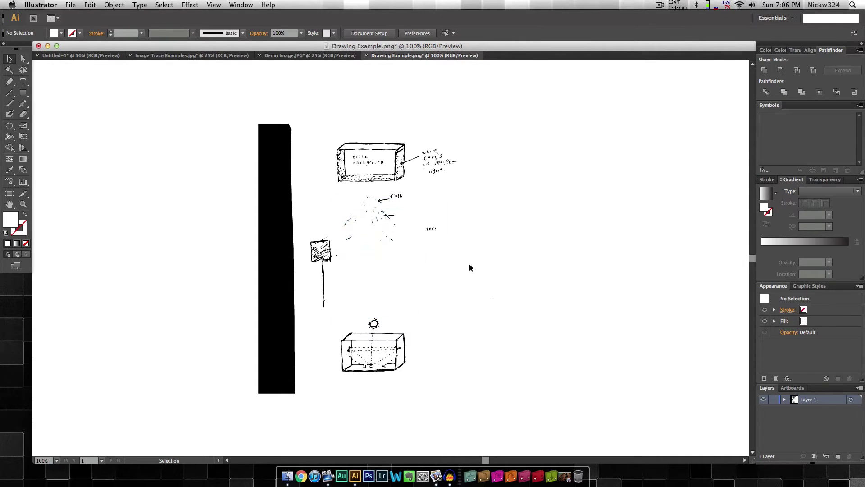
Step: Delete the upper box drawing, ray marks, labels, remaining softbox and solid black band, keeping only the lowest box with its light
left_click_drag(434, 154, 319, 186)
key("Delete")
mouse_move(483, 140)
left_mouse_down()
mouse_move(349, 201)
mouse_move(275, 267)
mouse_move(331, 309)
left_mouse_up()
key("Delete")
key("Delete")
left_click_drag(265, 274, 421, 386)
left_click(383, 287)
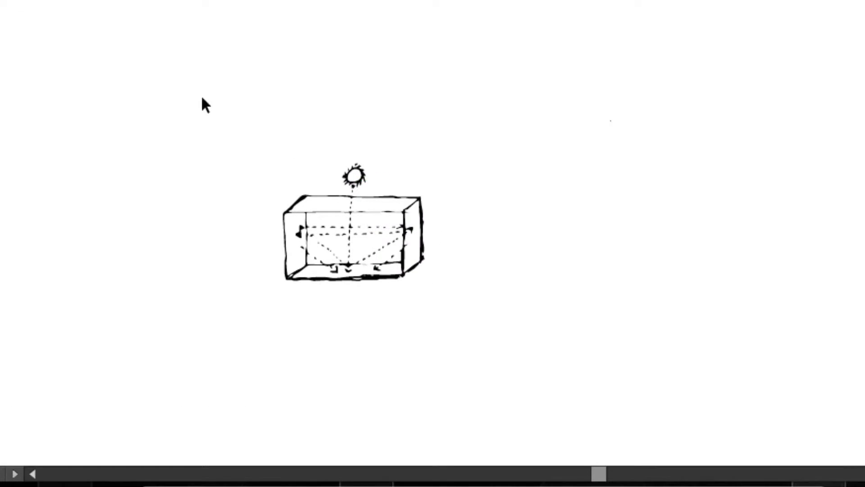
Step: Select all paths of the remaining box and its light and group them
left_click_drag(188, 83, 471, 318)
right_click(321, 225)
left_click(399, 316)
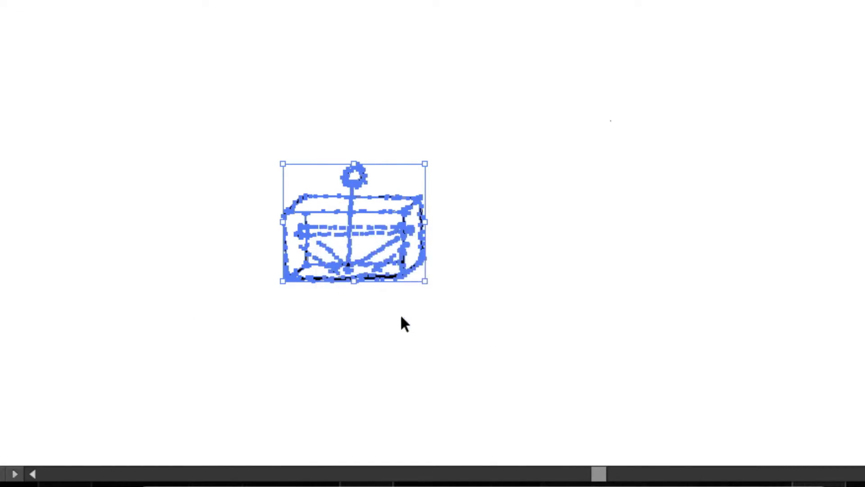
Step: Scale the grouped box drawing up to about six times its size, reposition it on the artboard, and deselect it
key("super+minus")
key("super+minus")
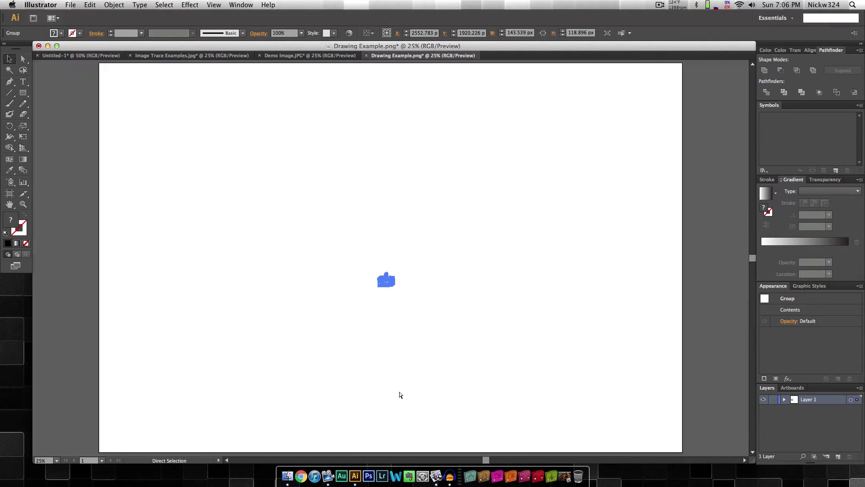
key("super+equal")
key("super+equal")
key("v")
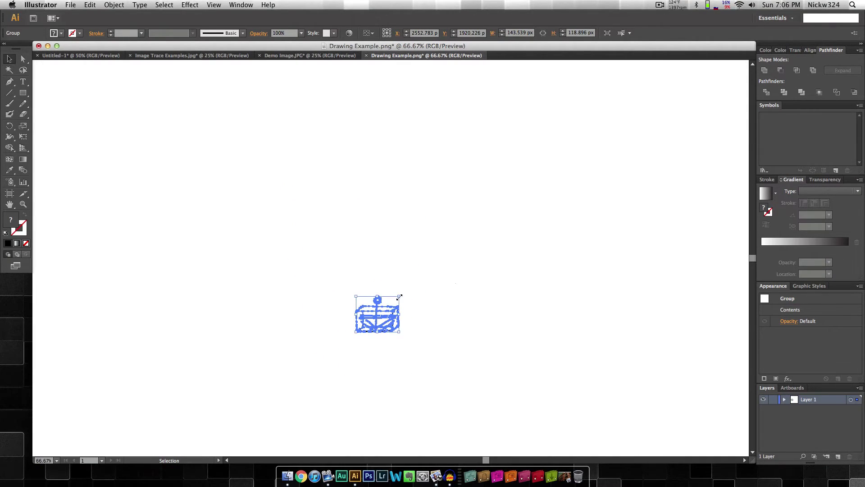
mouse_move(399, 296)
left_mouse_down()
mouse_move(591, 150)
mouse_move(623, 111)
left_mouse_up()
left_click_drag(454, 220, 303, 265)
left_click(148, 167)
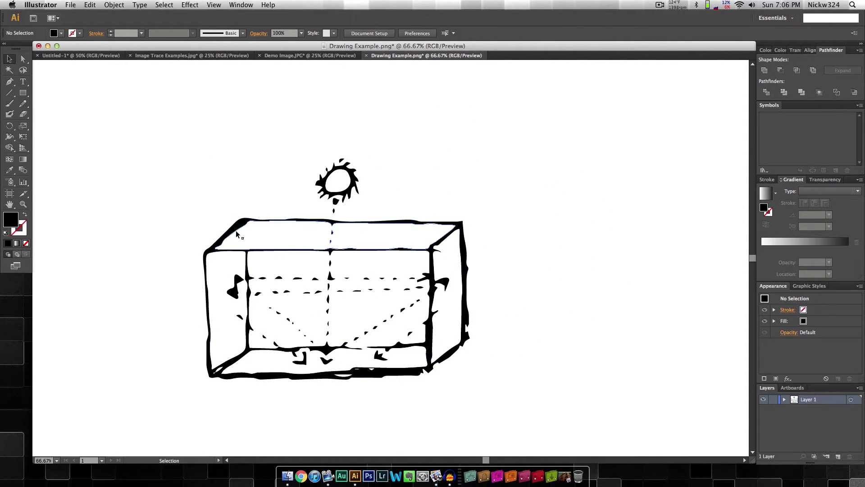
left_click_drag(236, 231, 227, 196)
left_click(140, 160)
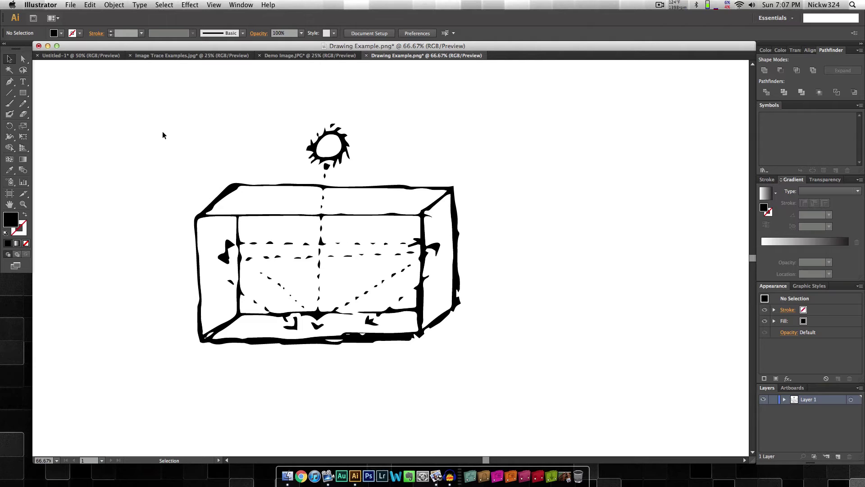
Step: Review the preset comparison in Image Trace Examples.jpg and the building photo in Untitled-1, and switch to Cartoon Building.jpg in Preview
left_click(176, 56)
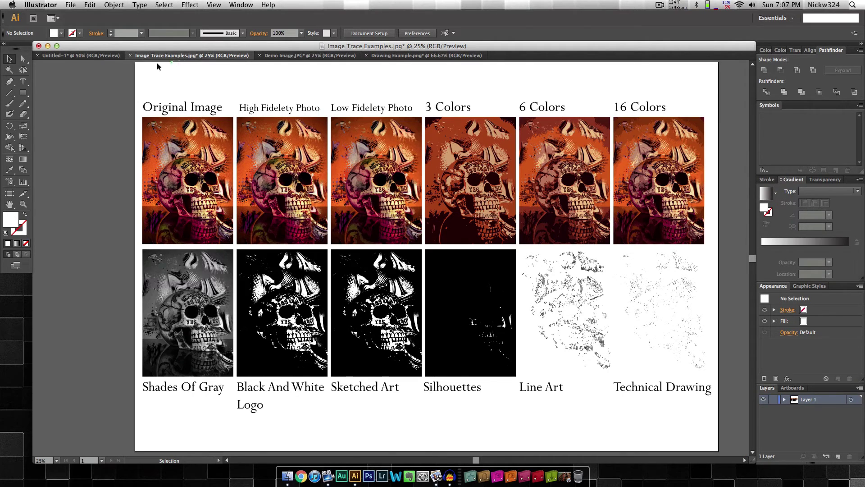
left_click(88, 56)
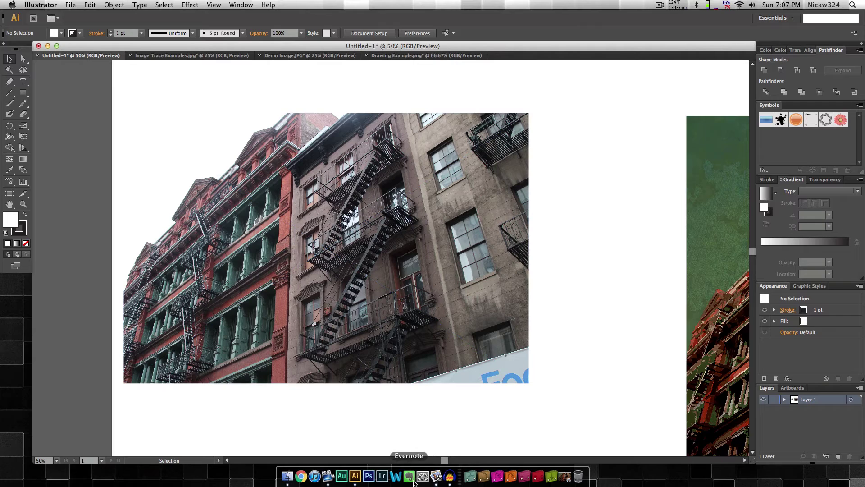
left_click(439, 480)
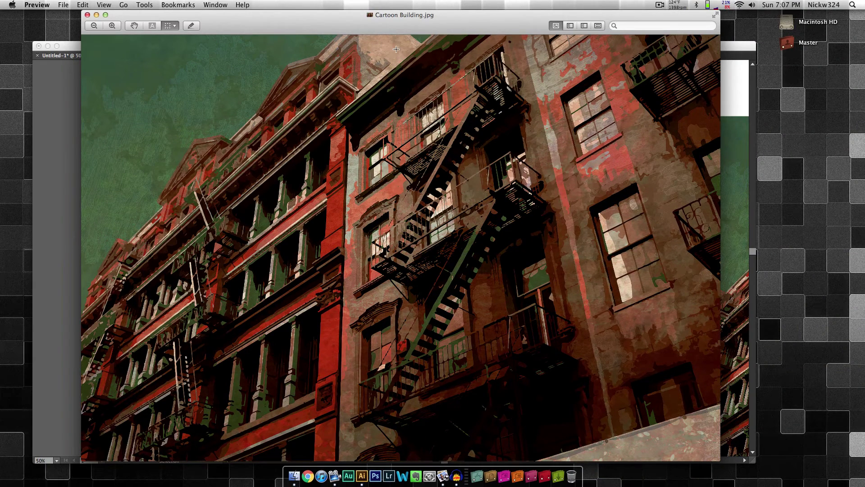